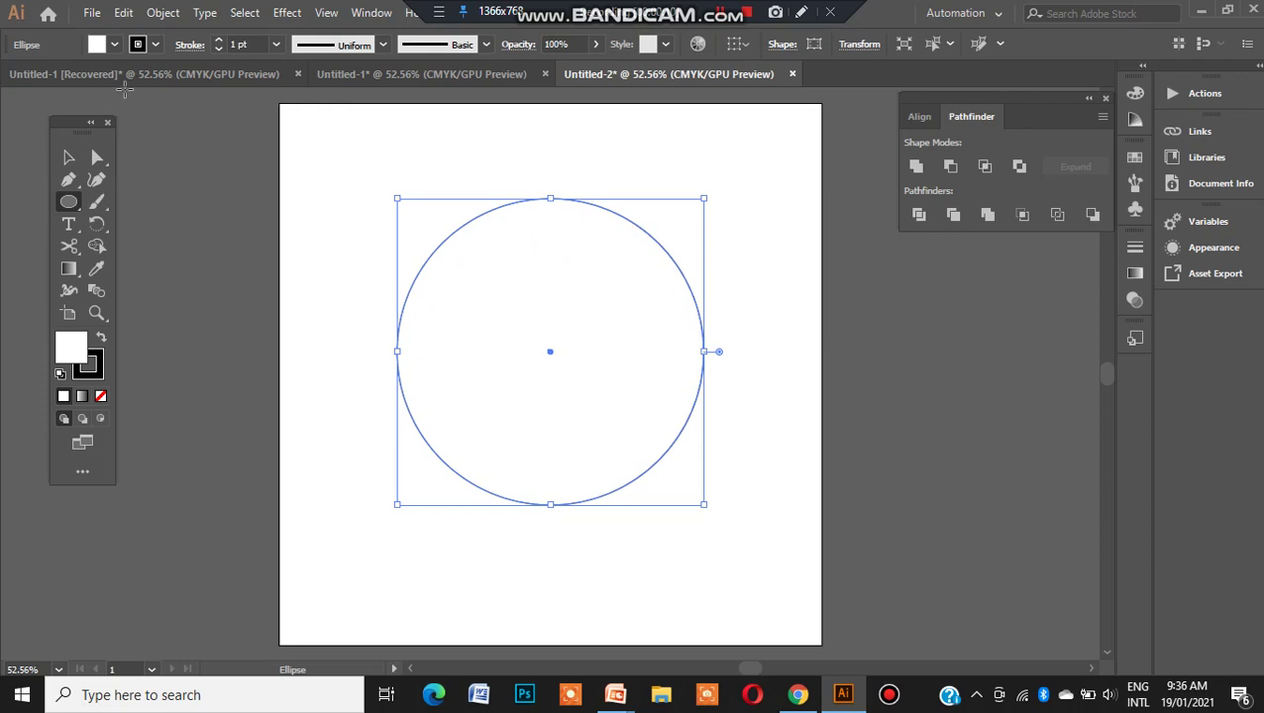
Fill the circle on the artboard with CMYK Red.
left_click(114, 45)
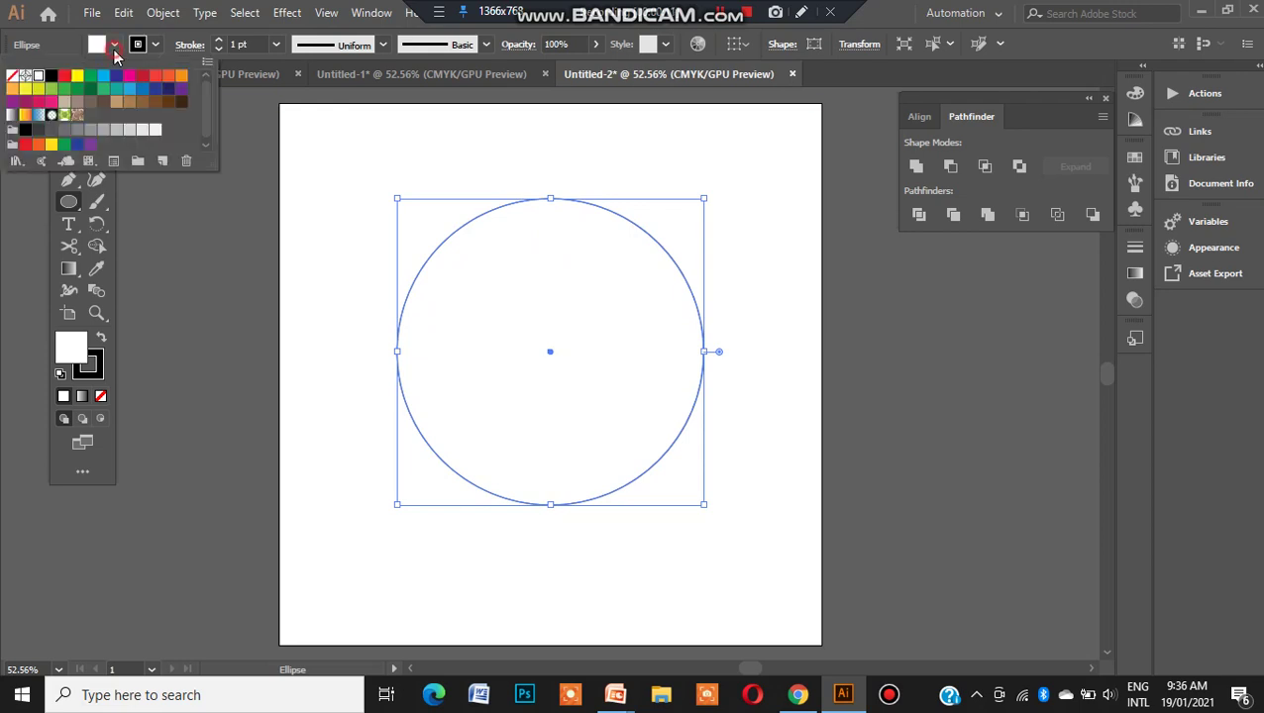
left_click(63, 77)
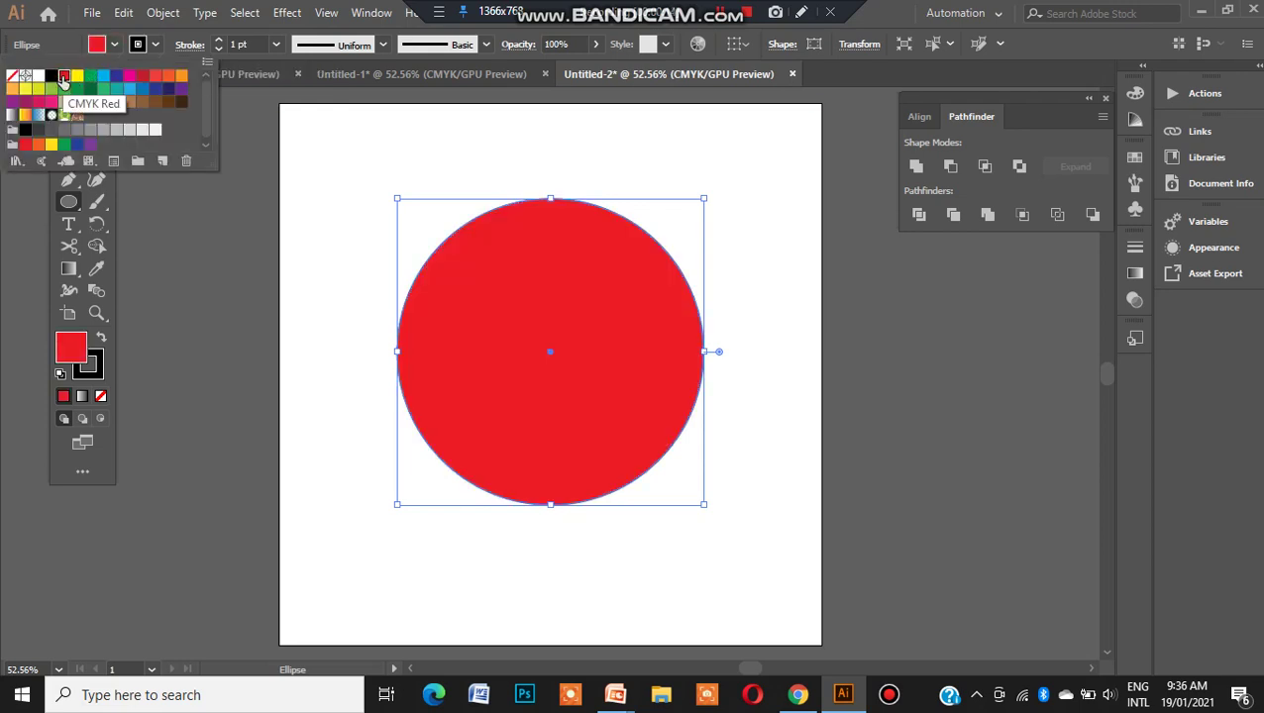
left_click(250, 236)
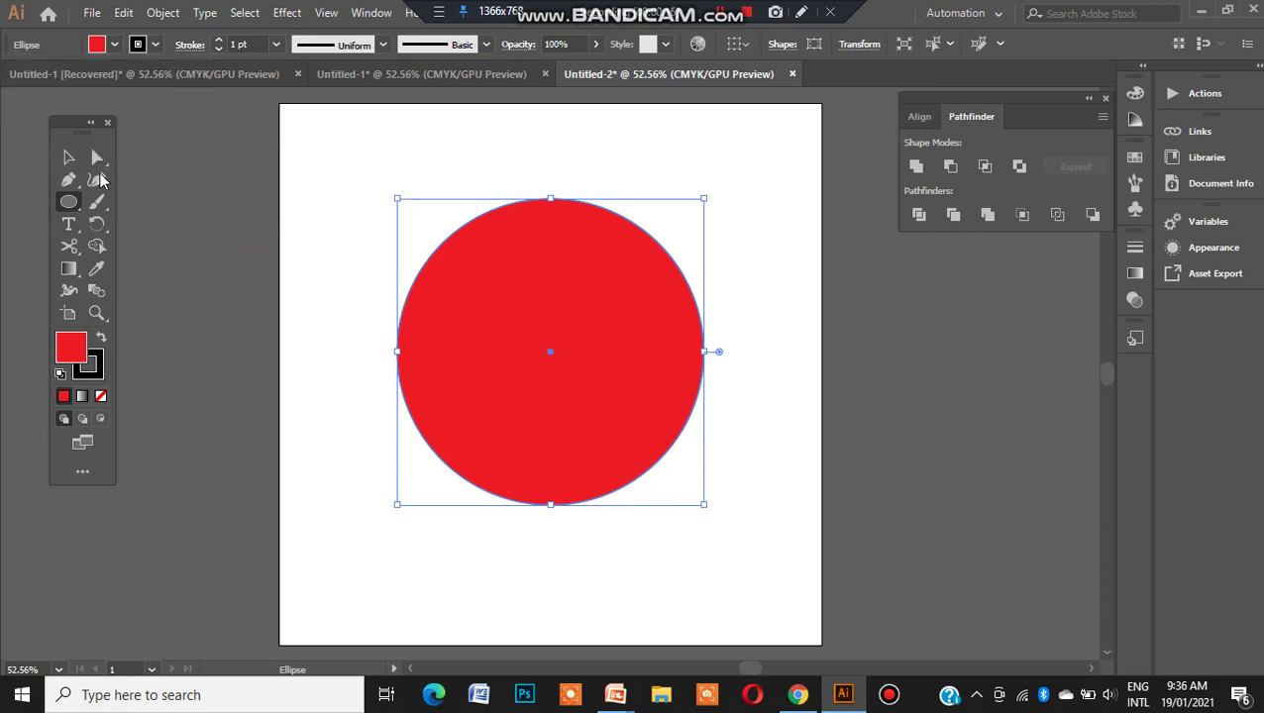
Copy the red circle and paste the duplicate in place directly over the original.
key("v")
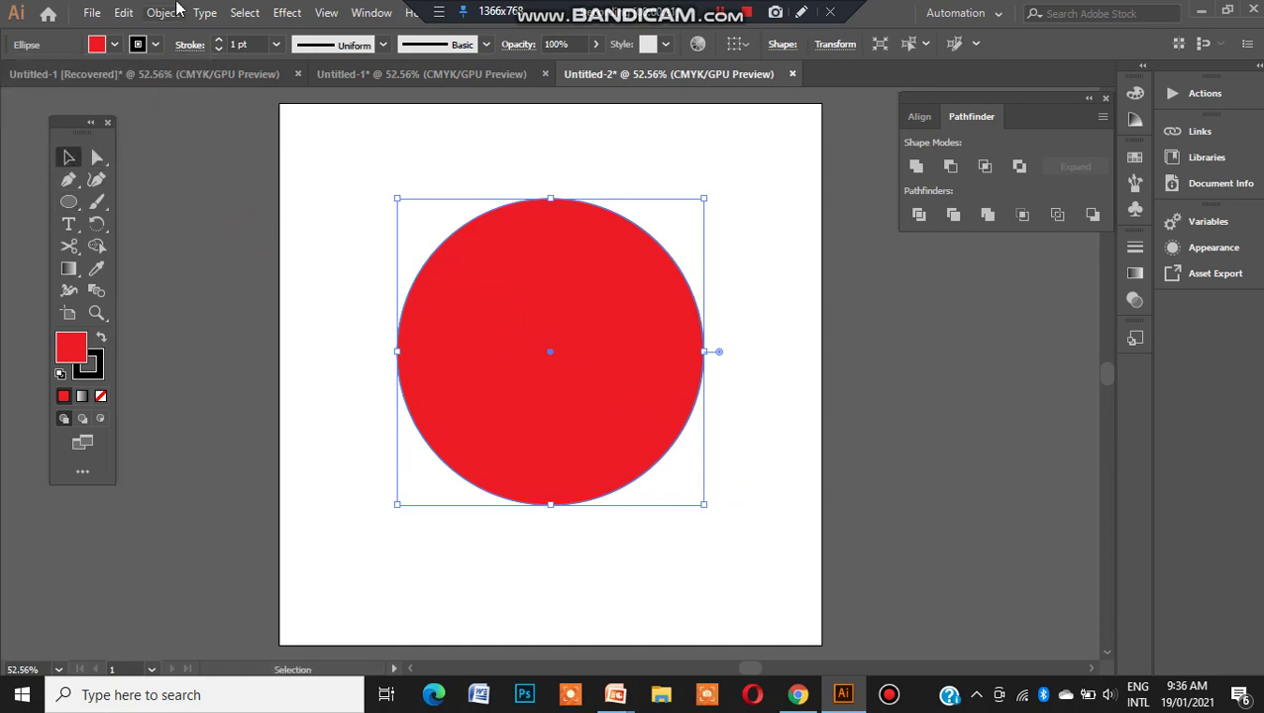
left_click(124, 13)
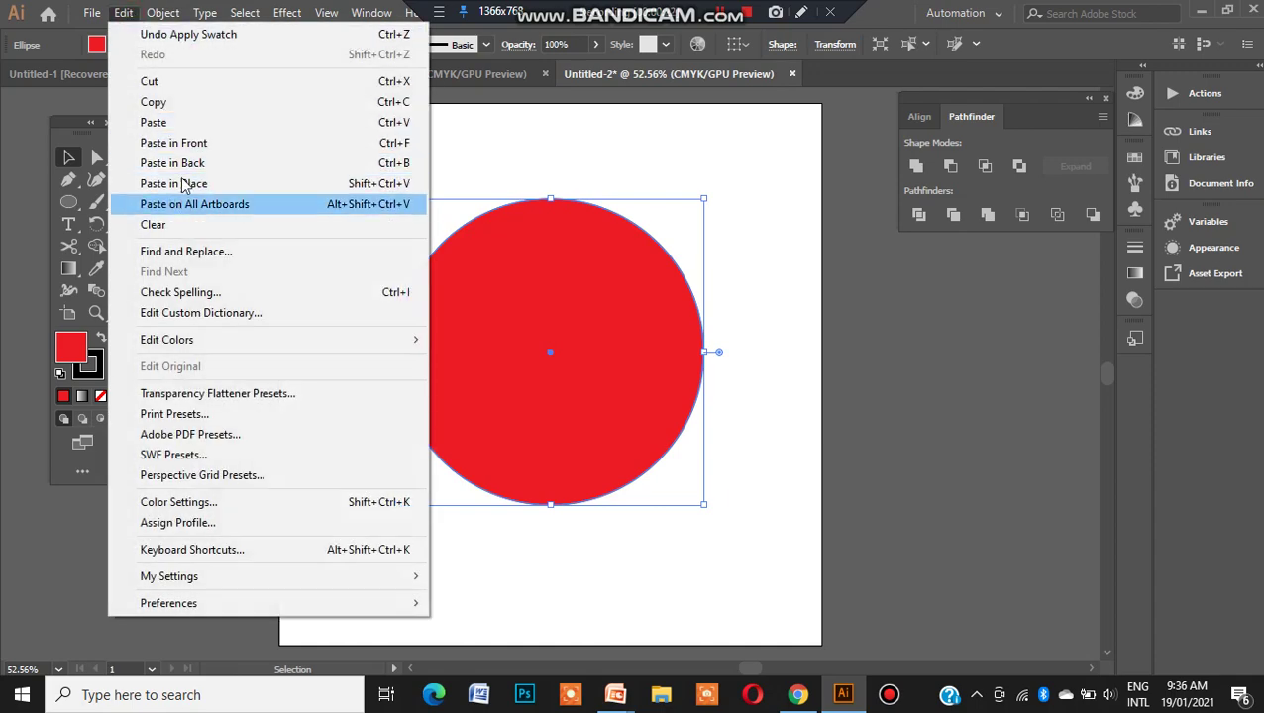
left_click(182, 104)
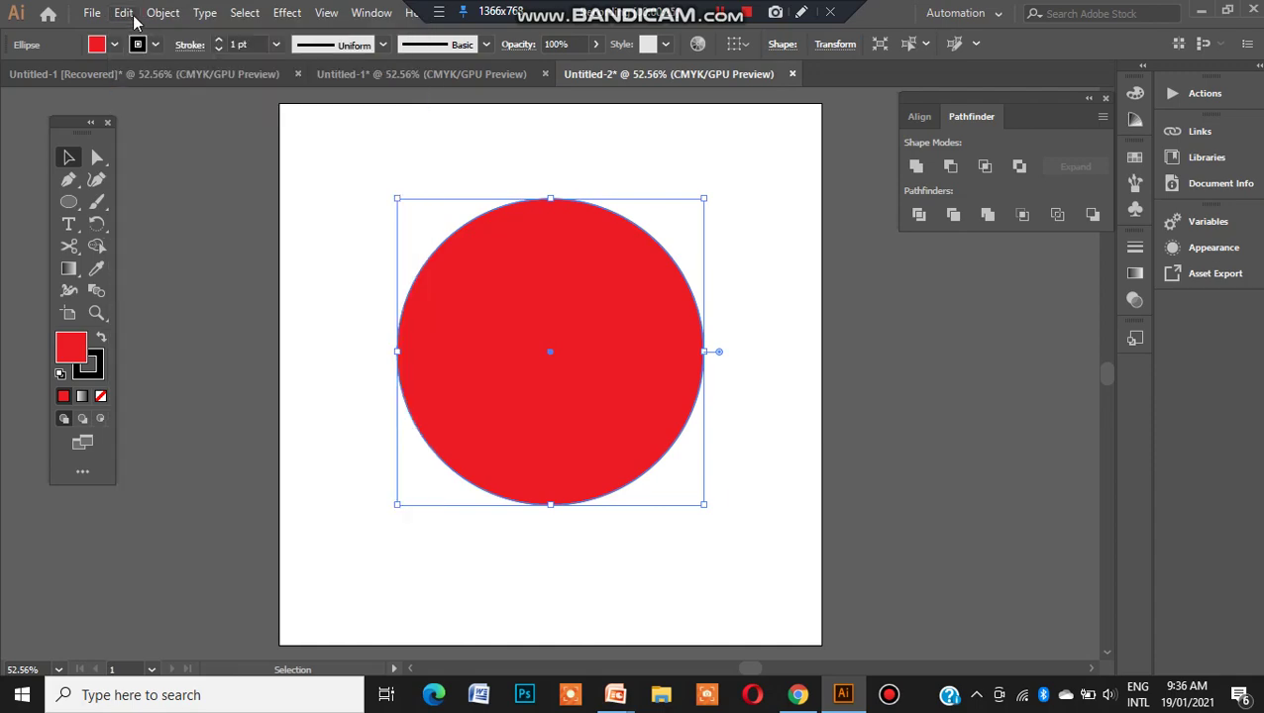
left_click(125, 13)
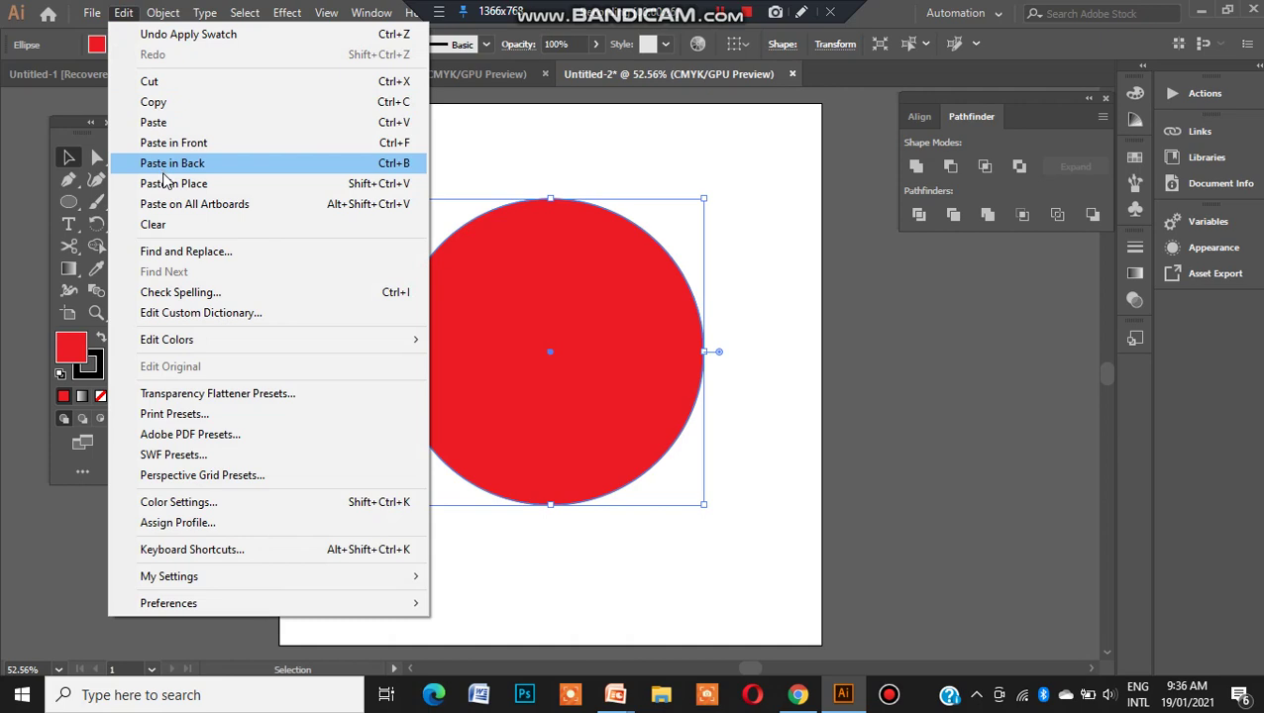
left_click(167, 184)
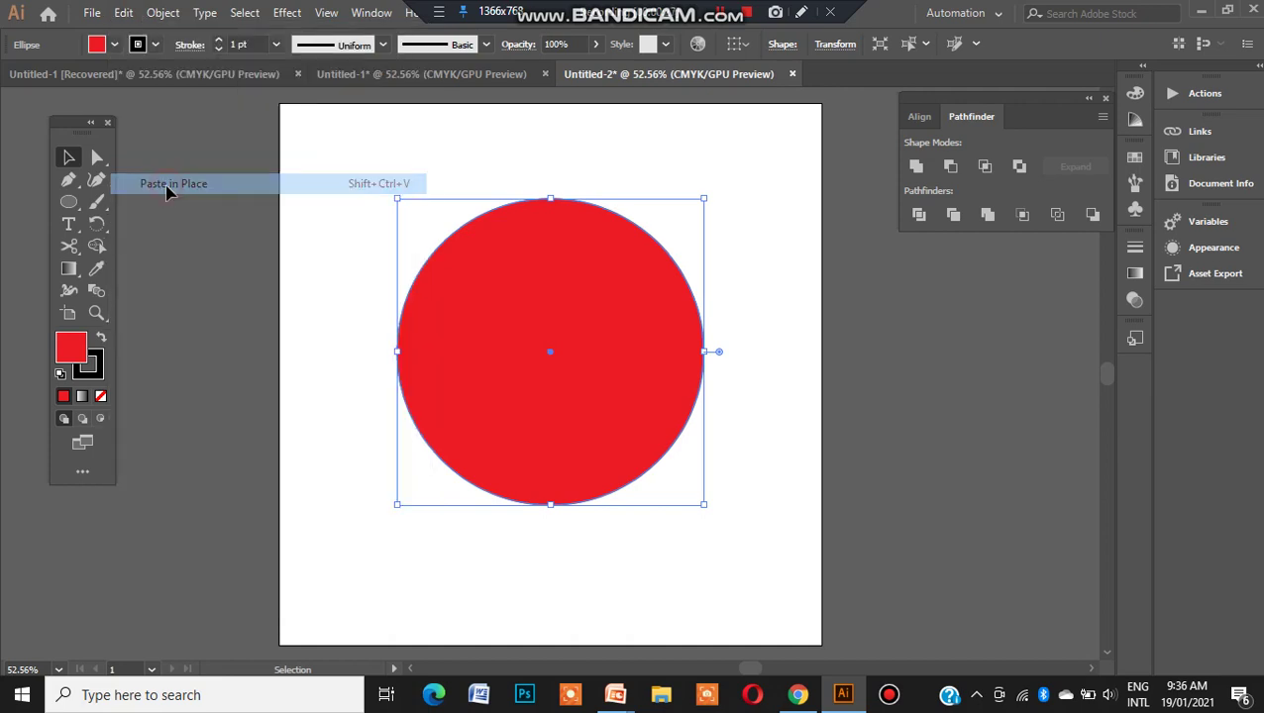
Fill the duplicate circle on top with CMYK Blue.
left_click(115, 46)
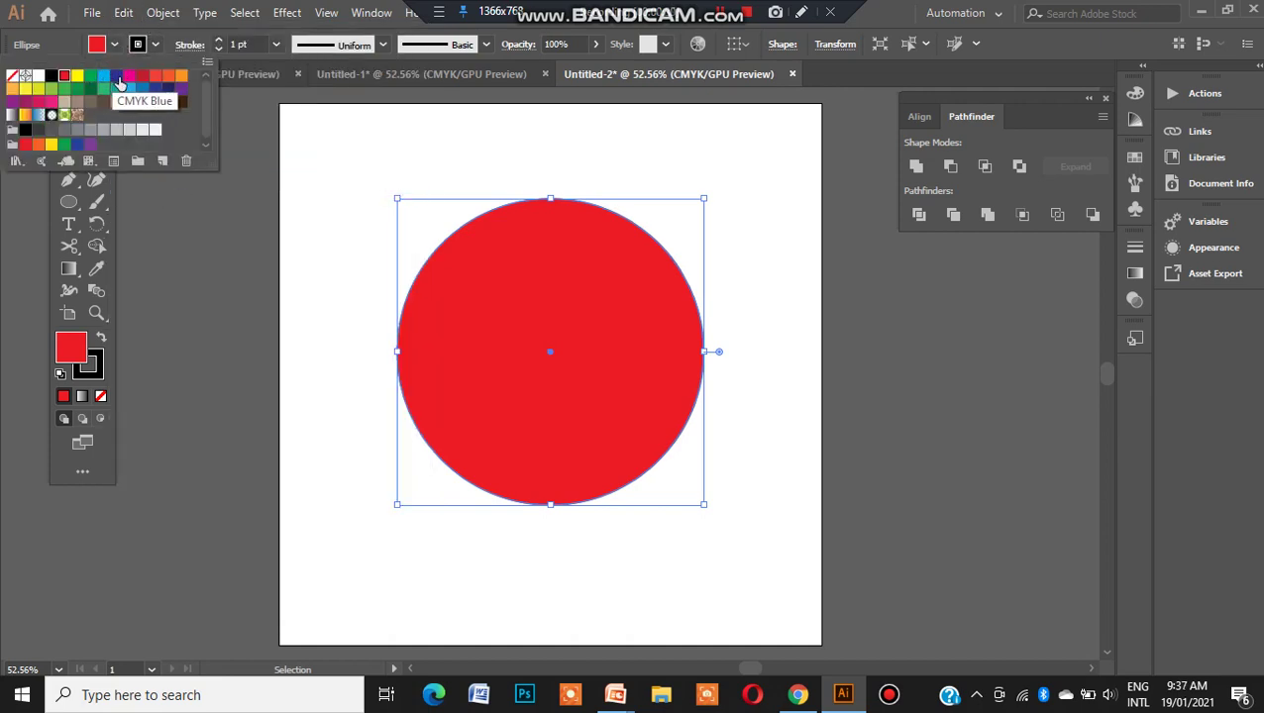
left_click(118, 83)
left_click(309, 213)
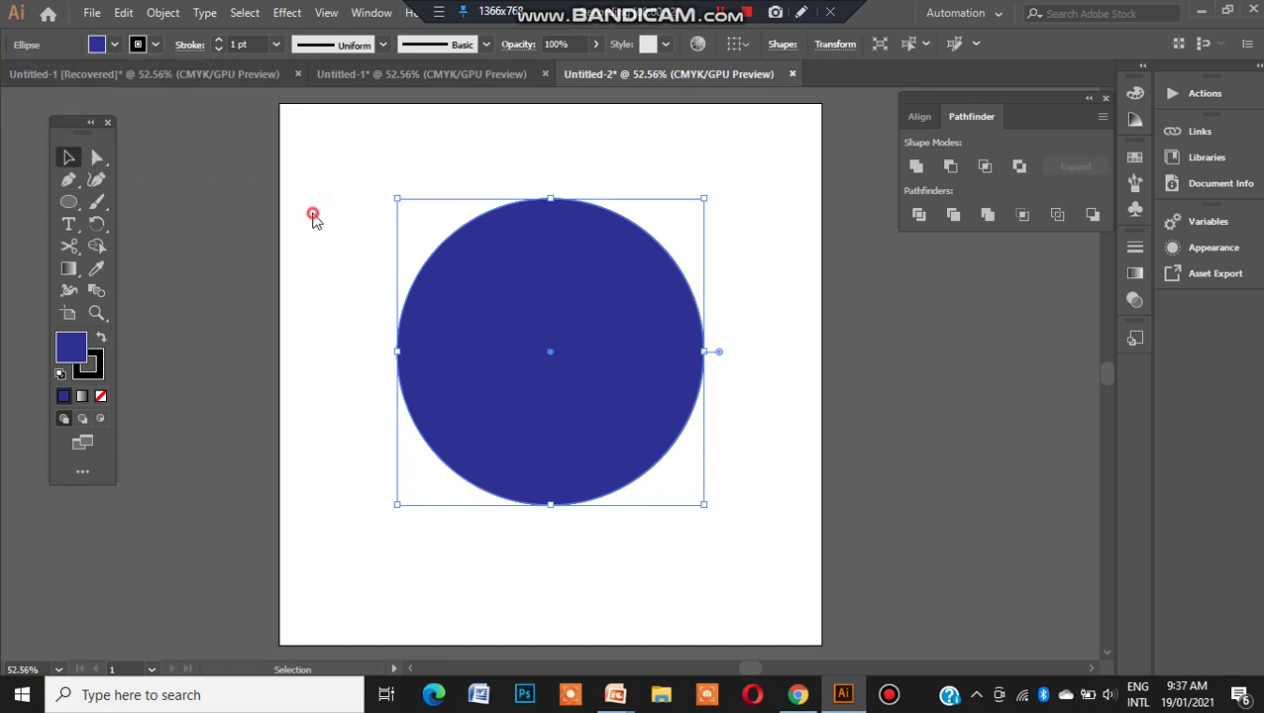
Draw a rectangle wider than the circle that covers its upper half down to the circle's centre.
left_click(70, 203)
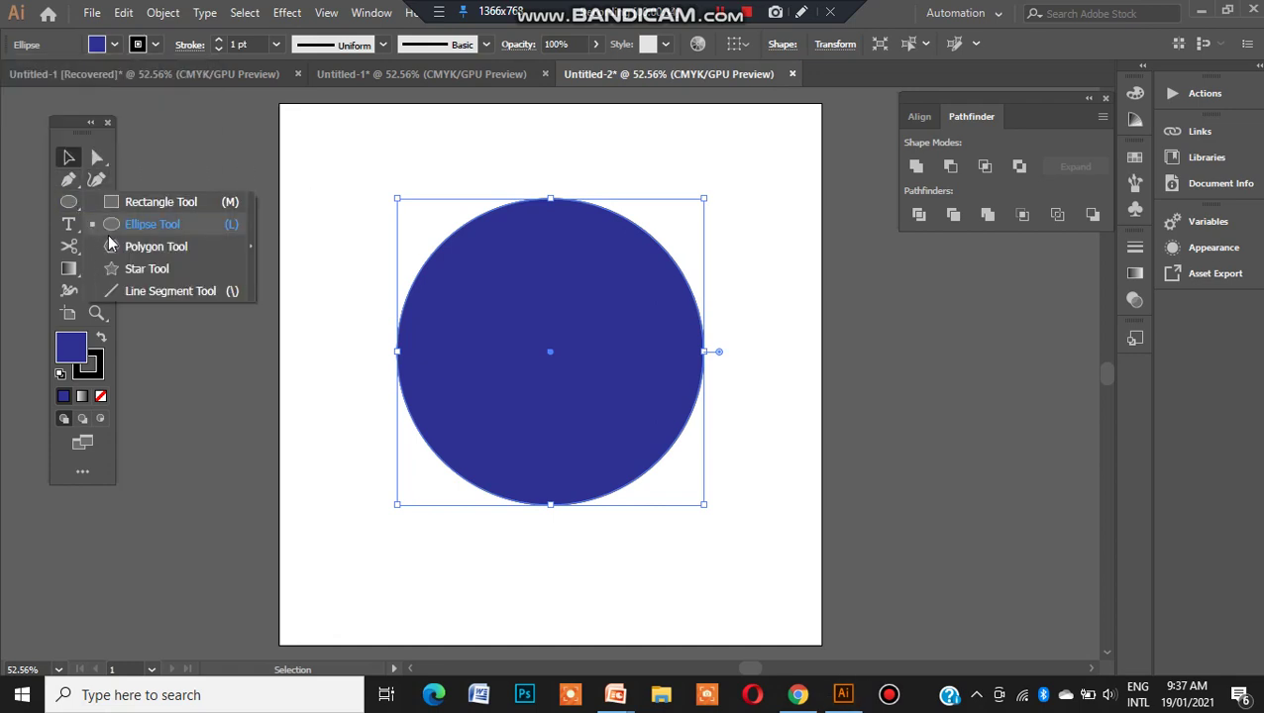
left_click(126, 209)
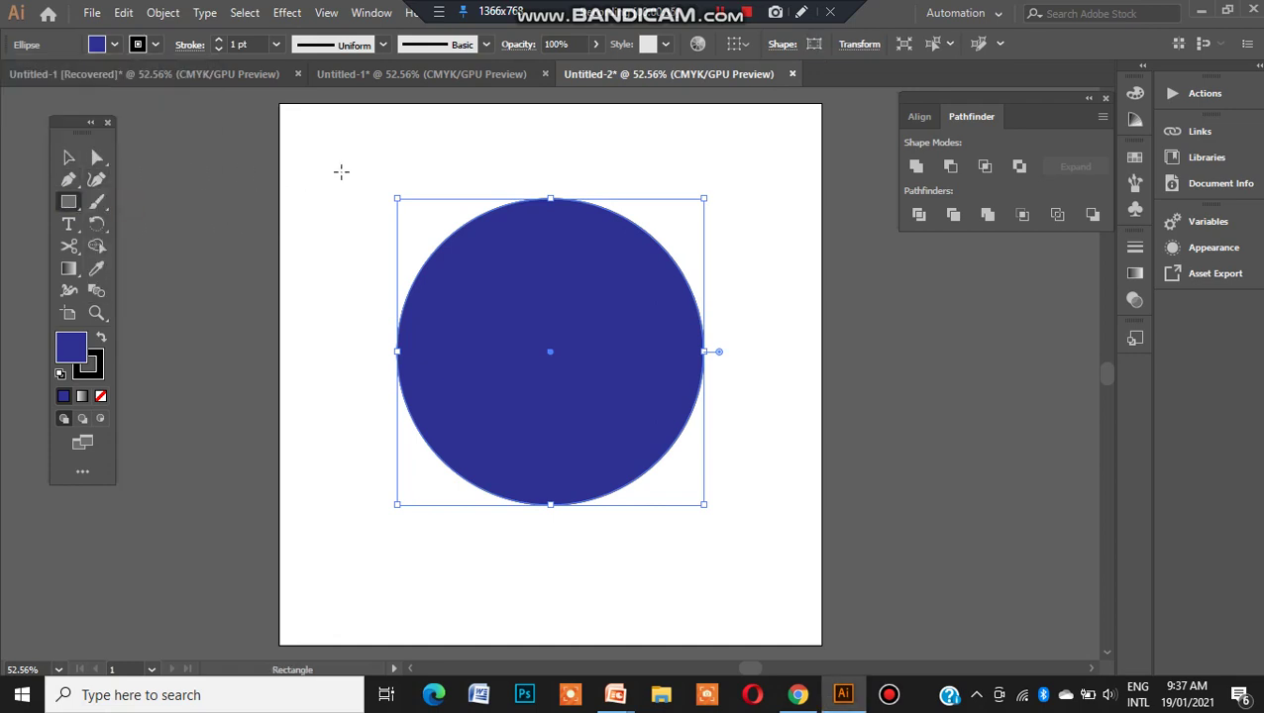
left_click_drag(341, 172, 772, 350)
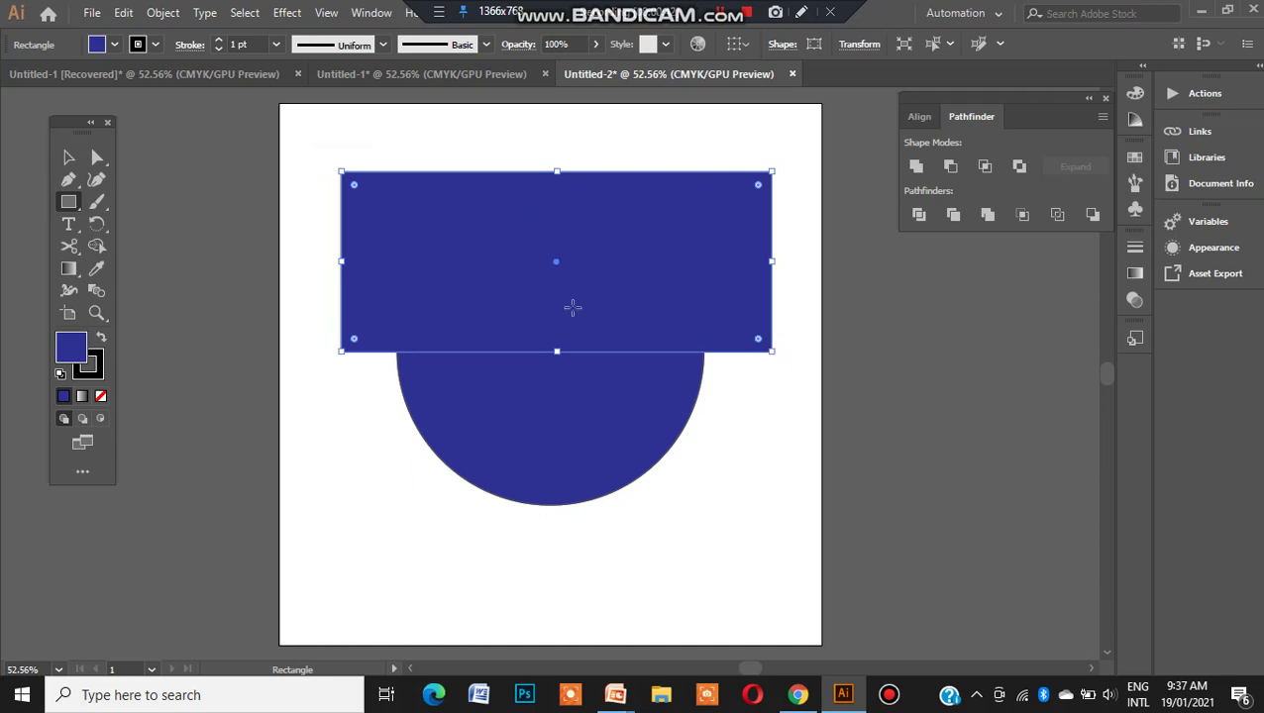
Subtract the rectangle from the blue circle with Minus Front so only its lower half is left.
left_click(69, 156)
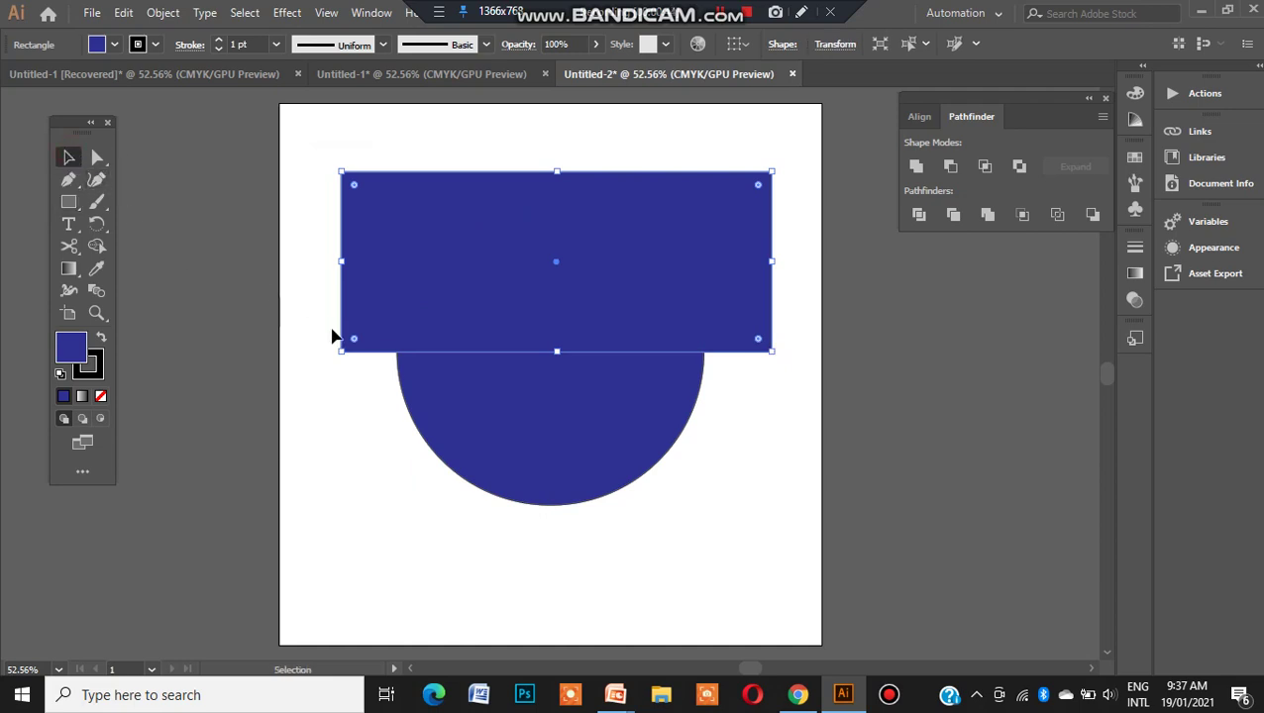
left_click(401, 365, "shift")
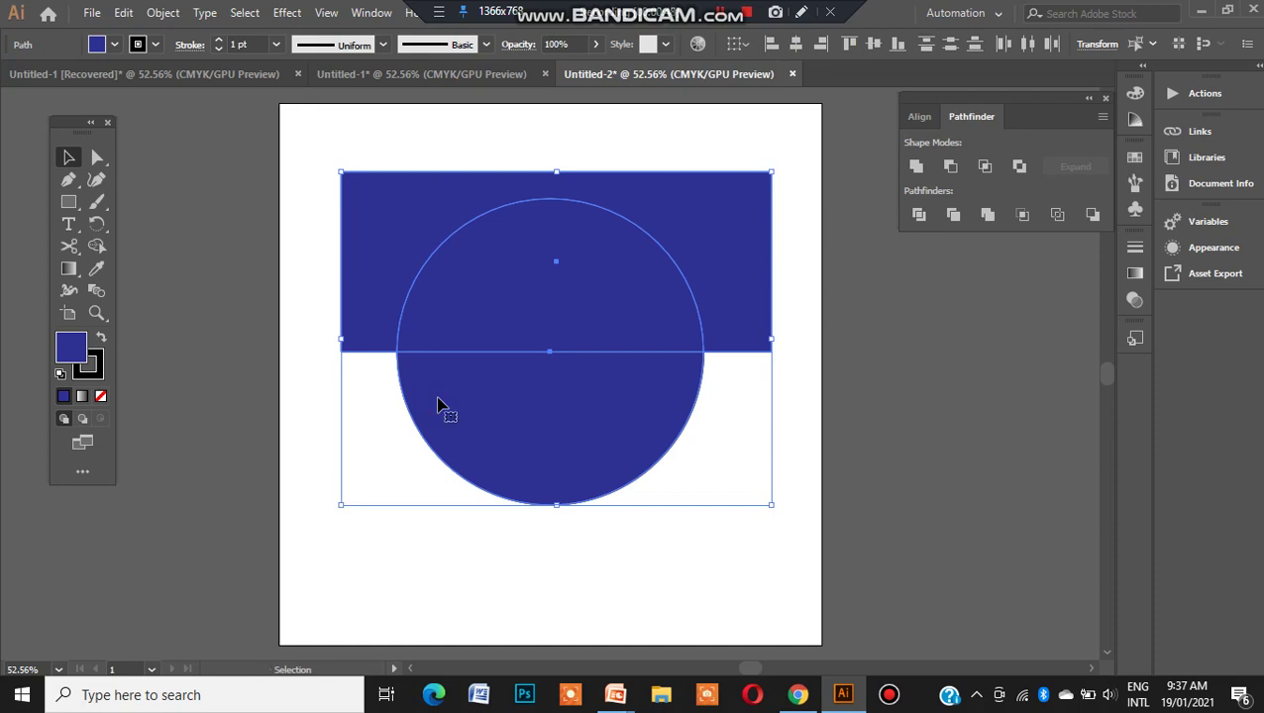
left_click(451, 525)
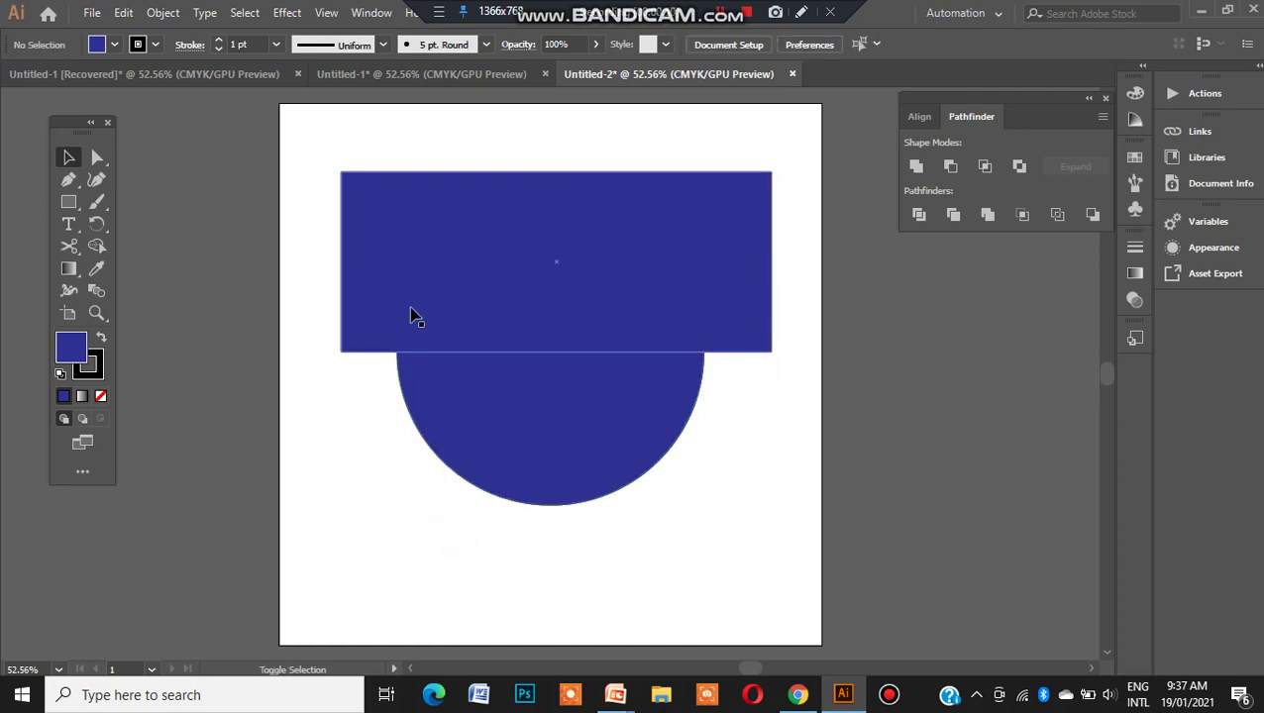
left_click(359, 322)
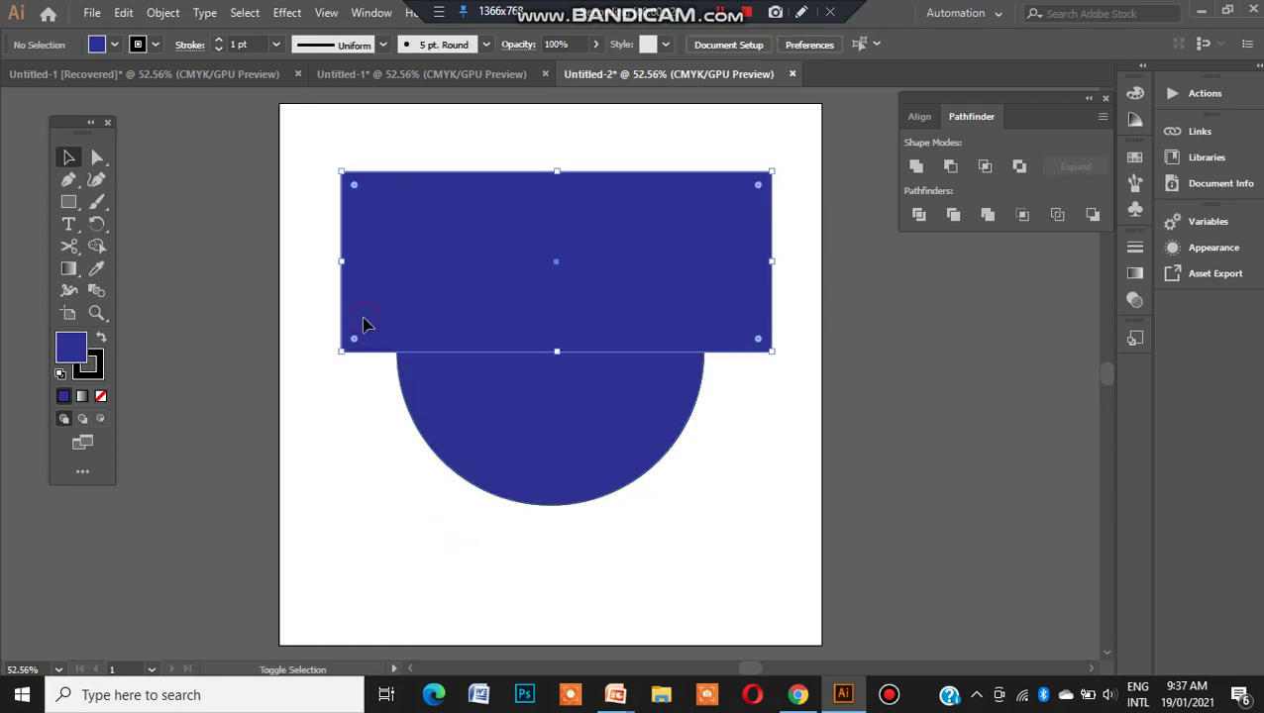
left_click(451, 450, "shift")
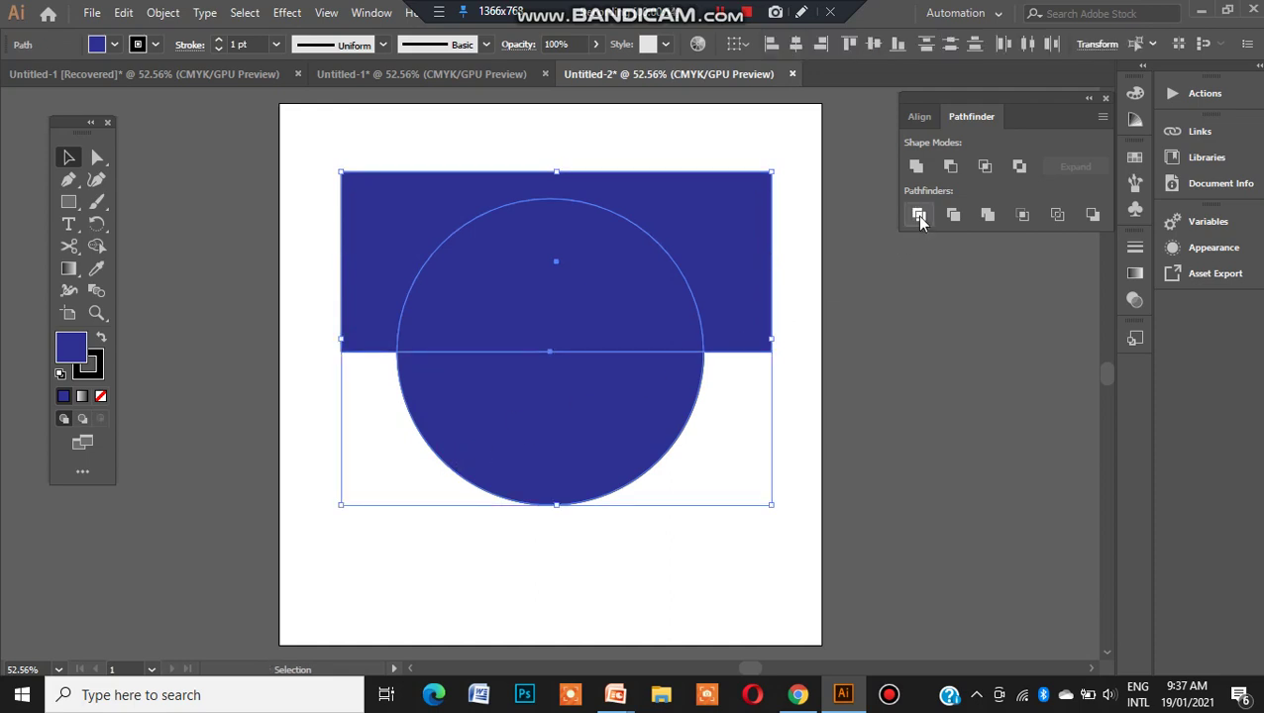
left_click(952, 166)
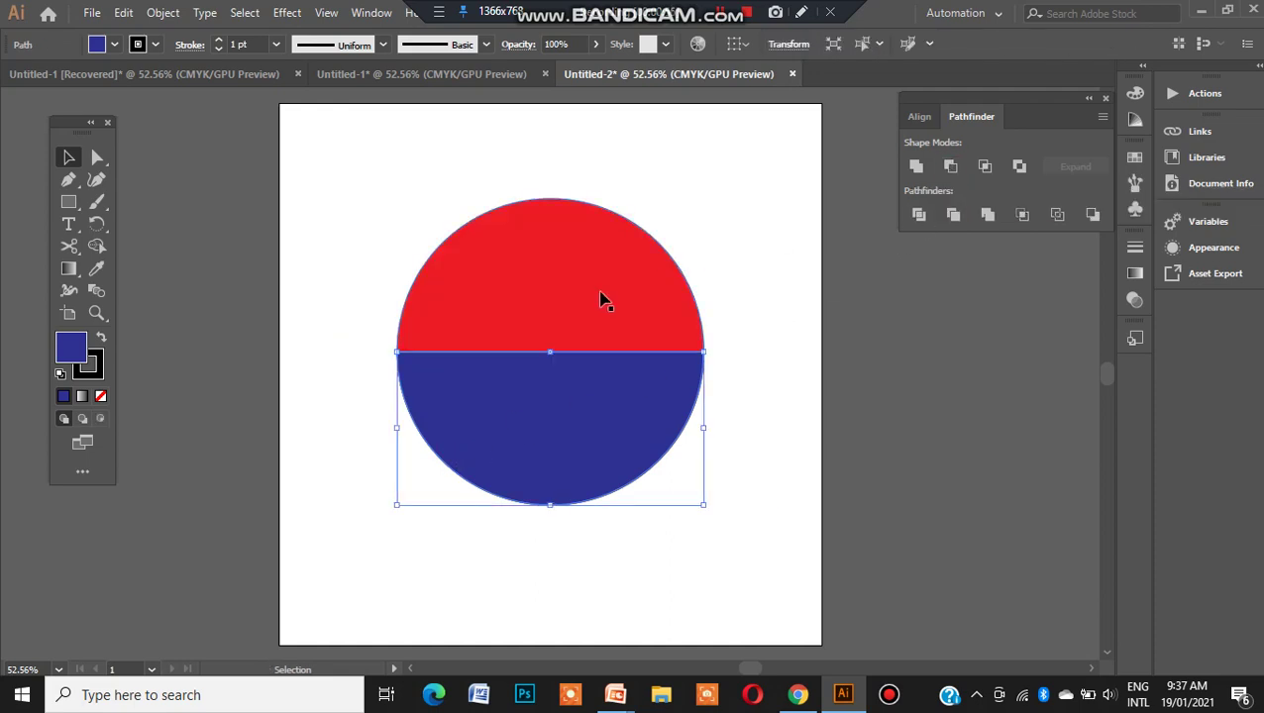
Group the blue half with the red circle and shift the group slightly to the left on the artboard.
left_click(327, 283)
left_click(471, 451)
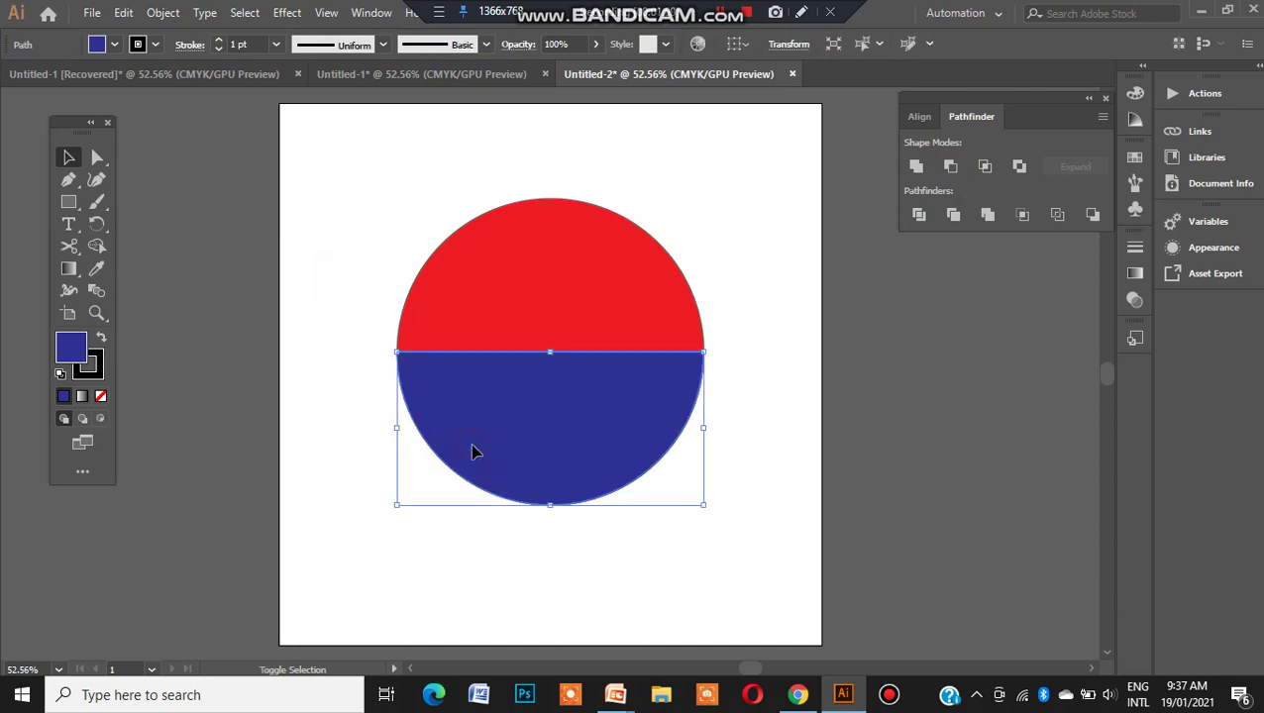
left_click(528, 284, "shift")
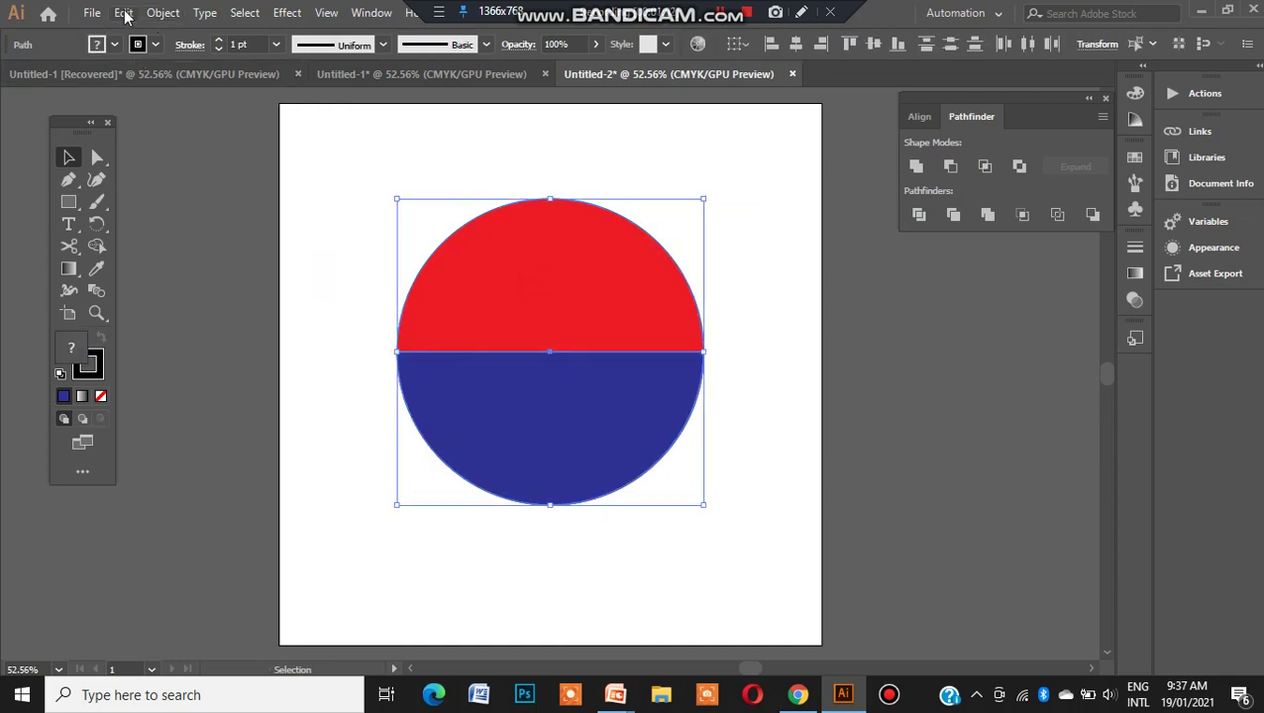
left_click(164, 13)
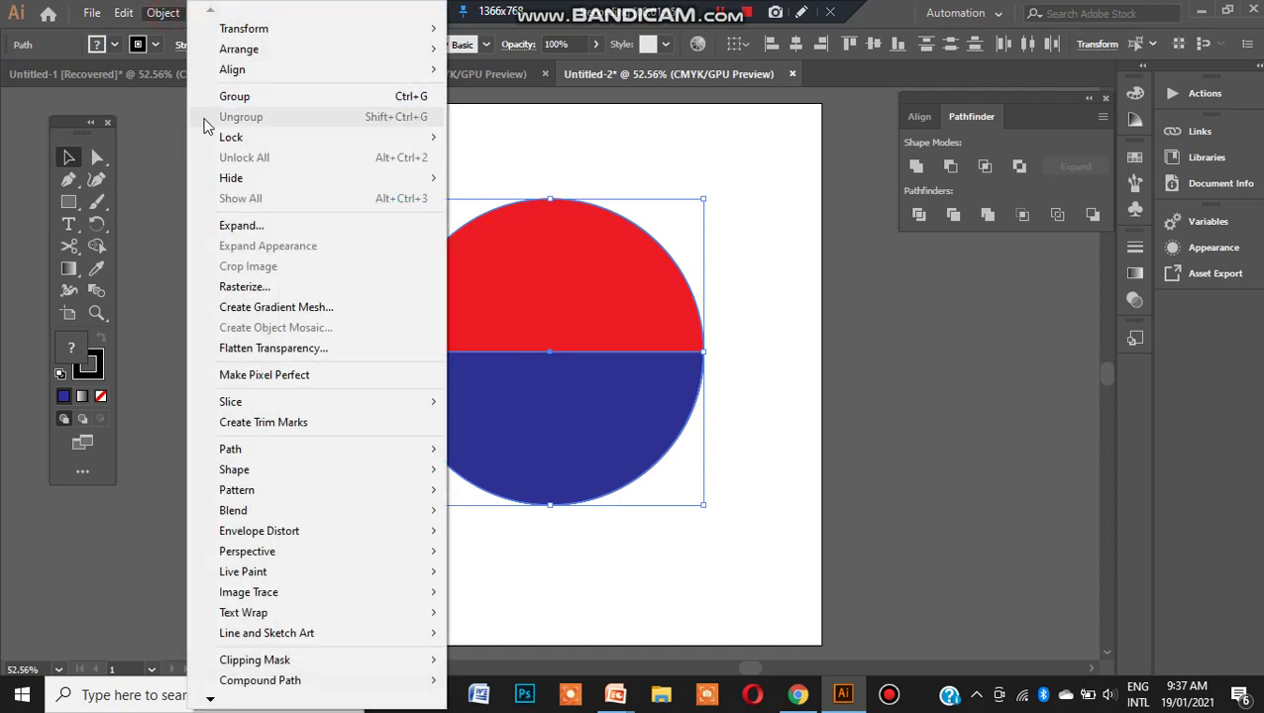
left_click(215, 101)
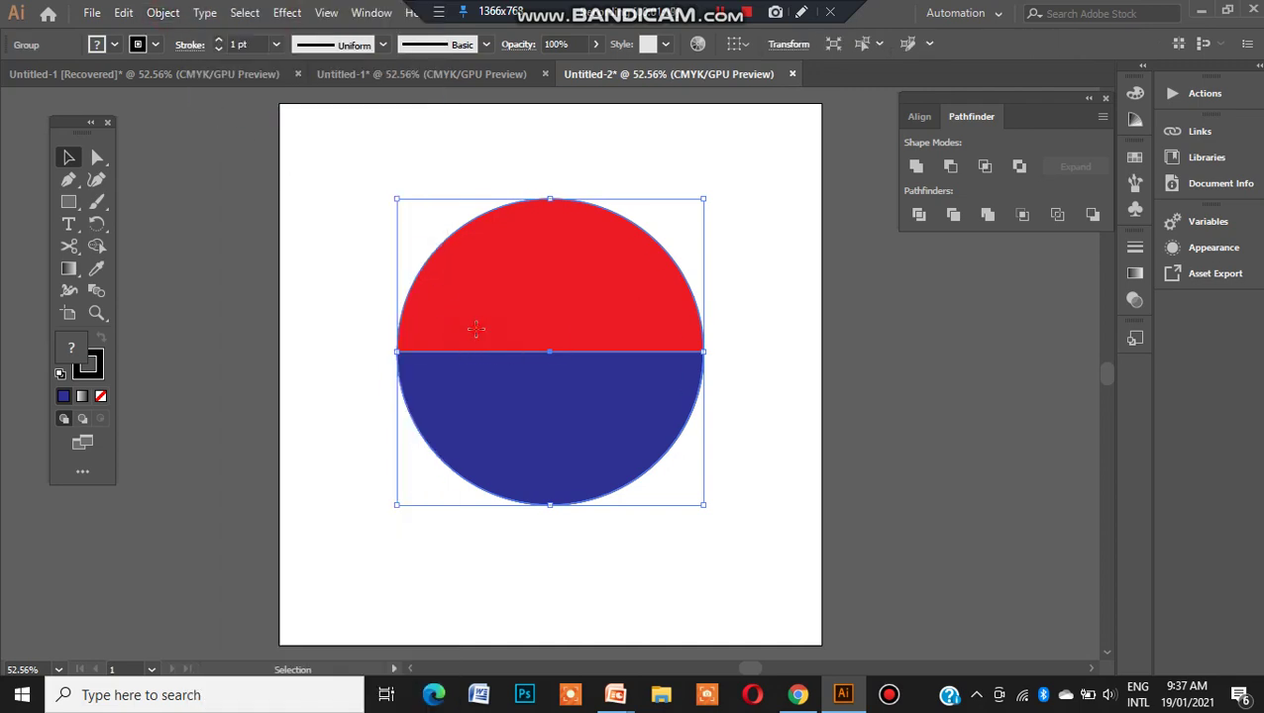
left_click_drag(473, 333, 436, 337)
left_click(310, 297)
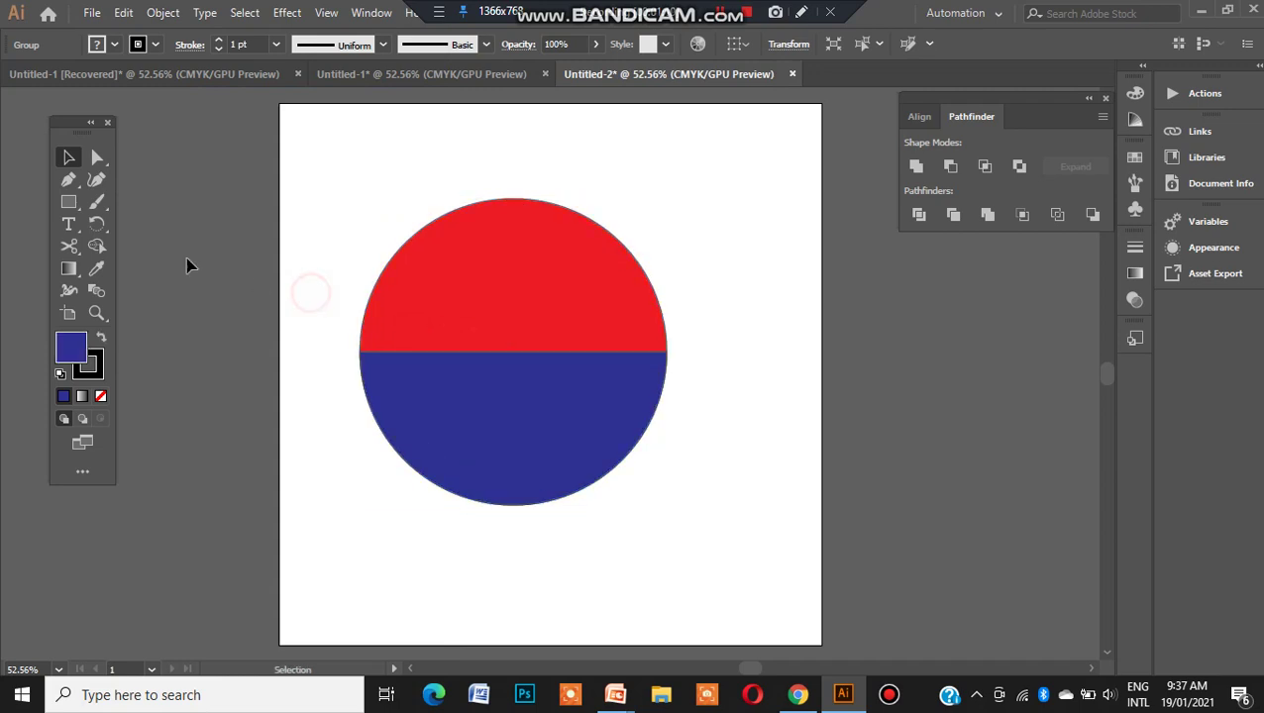
Draw a thin rectangle slightly wider than the circle across the red and blue seam and nudge it upward.
left_click(61, 203)
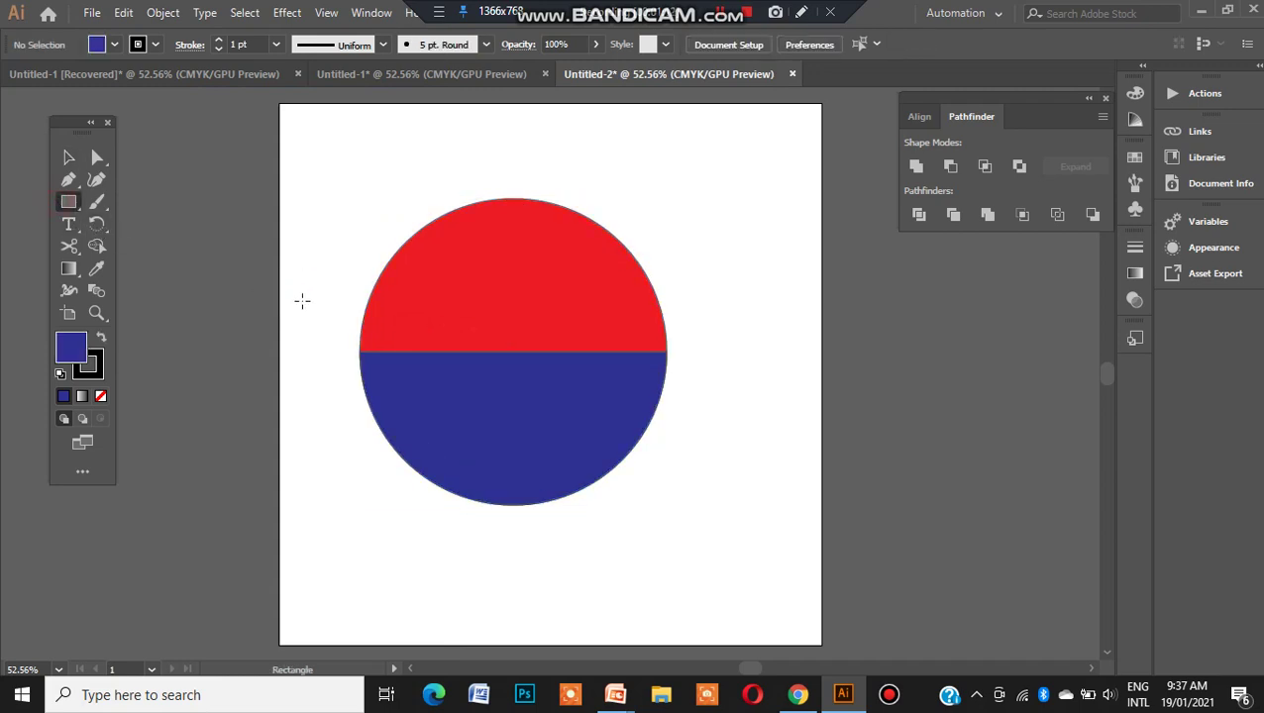
left_click_drag(343, 344, 679, 373)
key("Up")
key("Up")
key("Up")
key("Up")
key("Up")
key("Up")
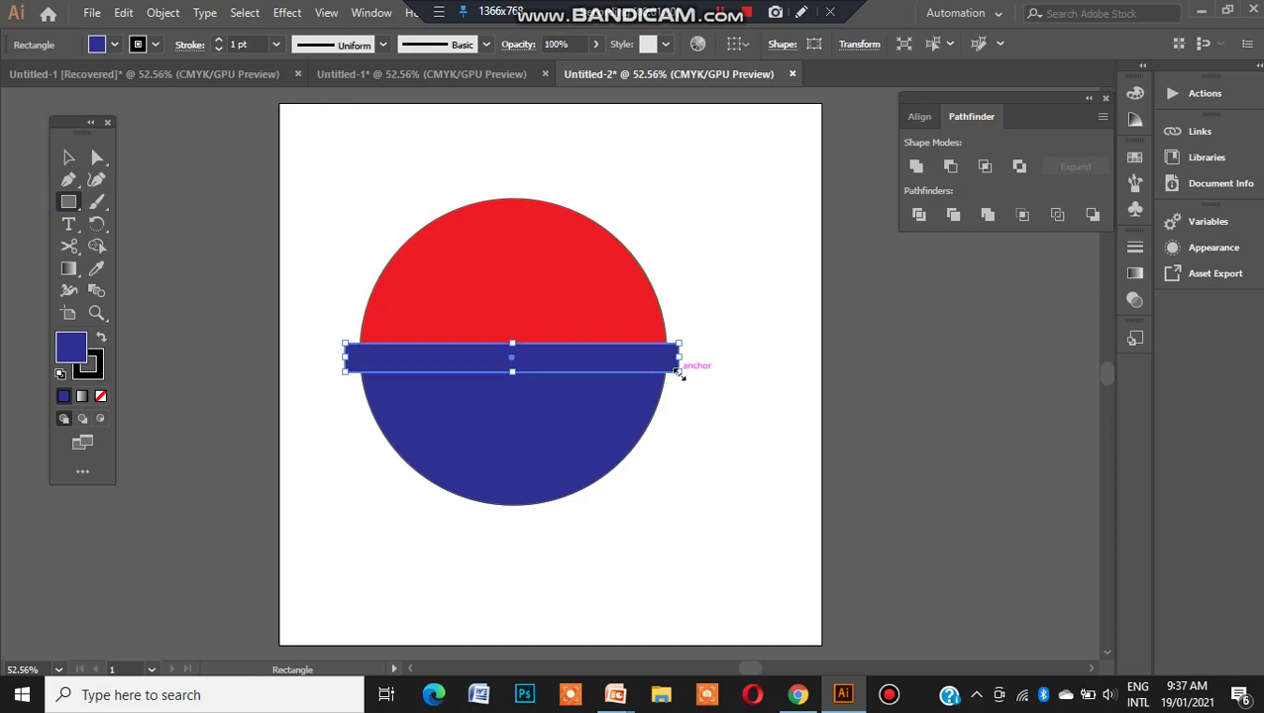
Give the thin rectangle a white fill and no stroke.
left_click(114, 45)
left_click(37, 77)
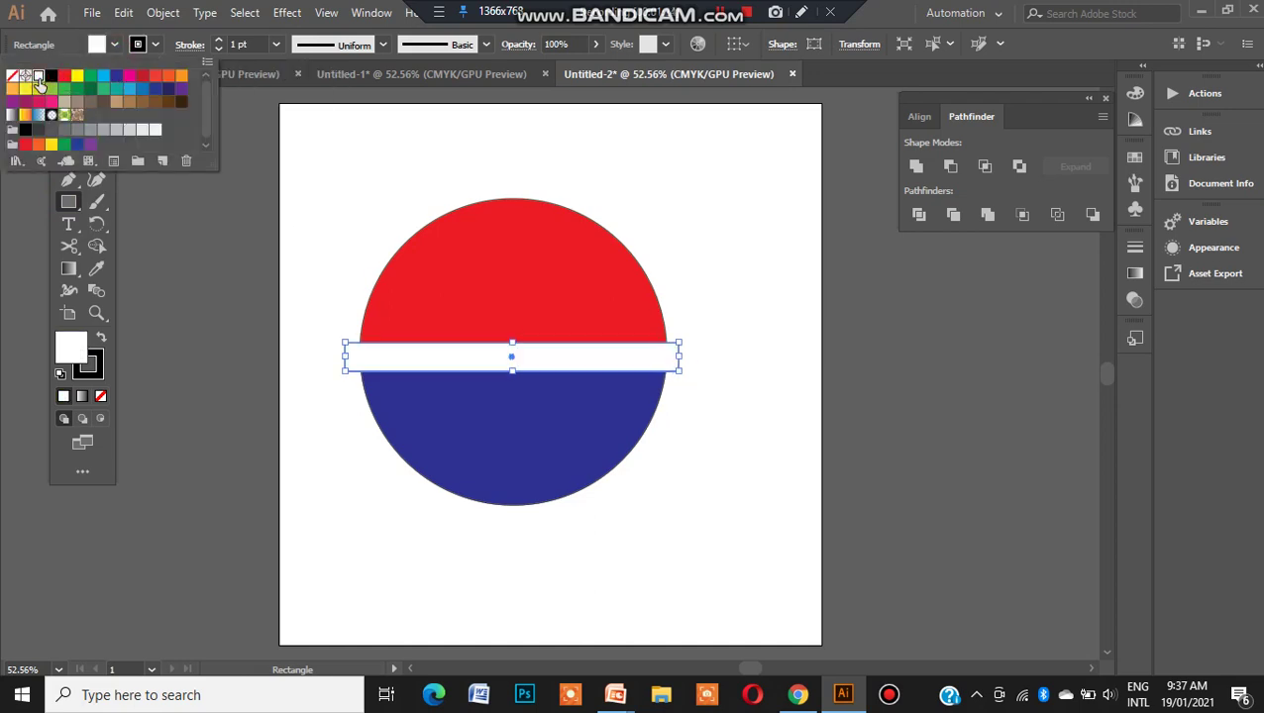
left_click(158, 45)
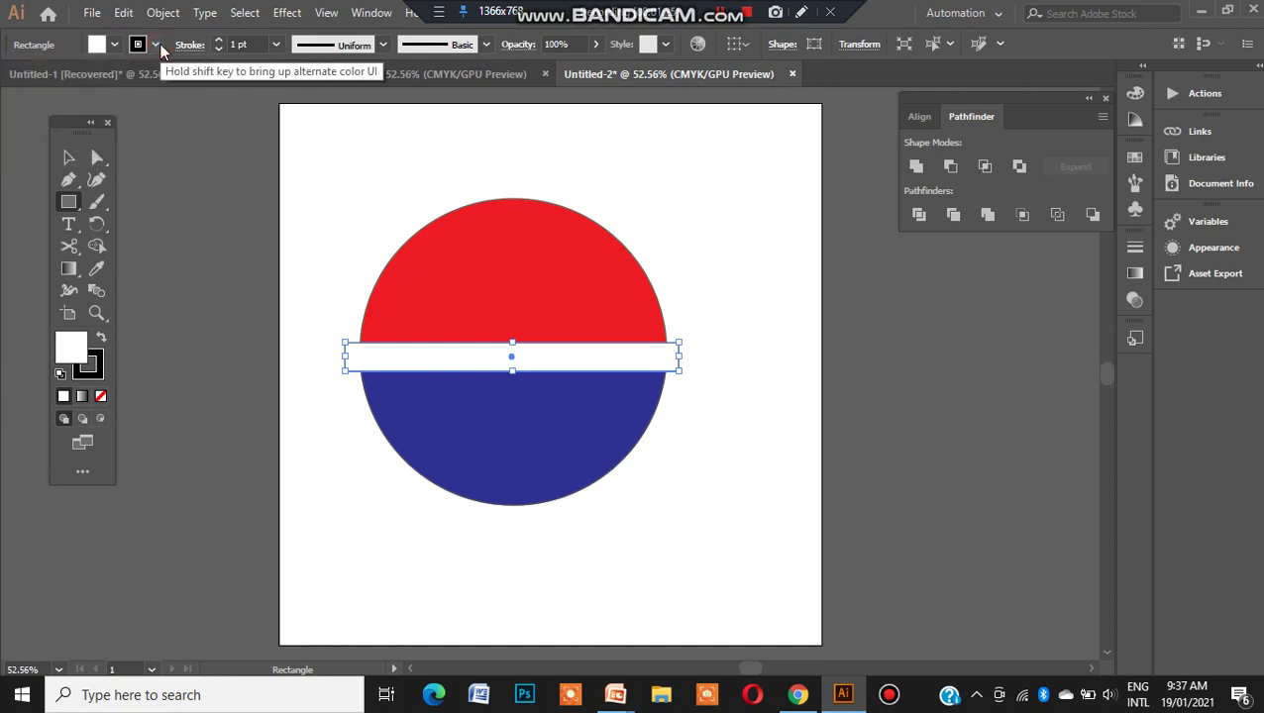
left_click(156, 45)
left_click(15, 79)
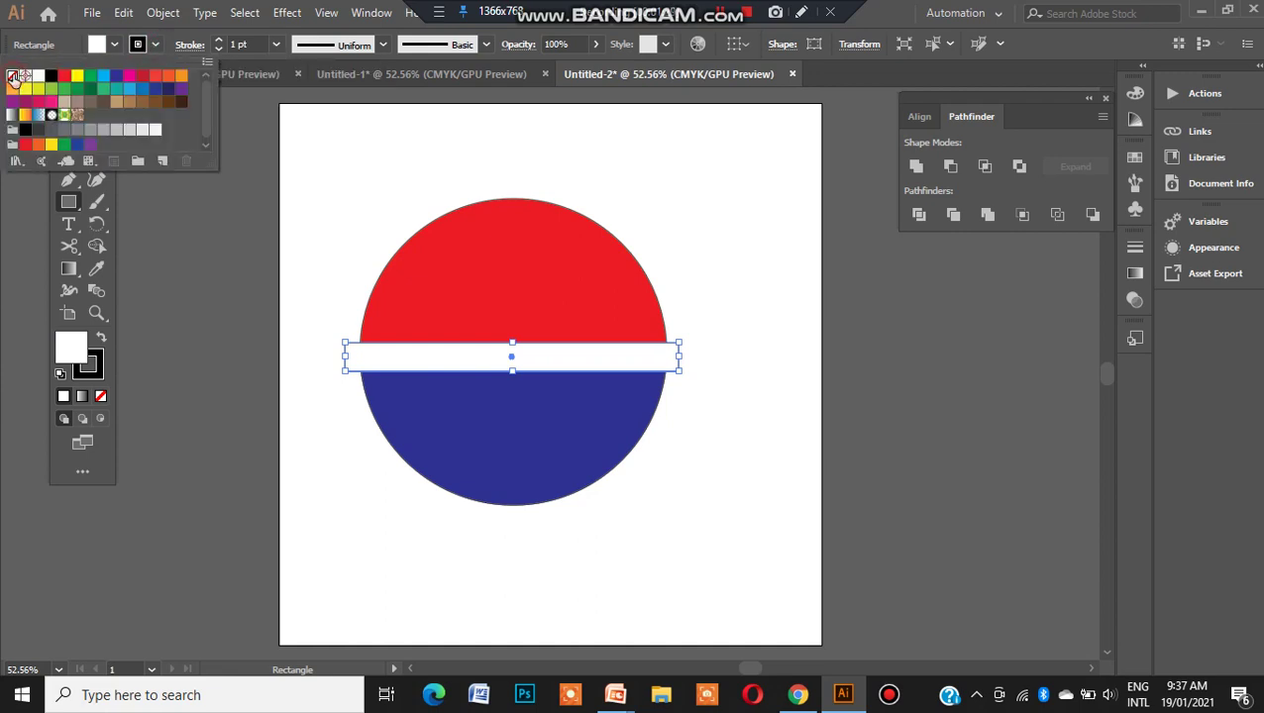
left_click(344, 200)
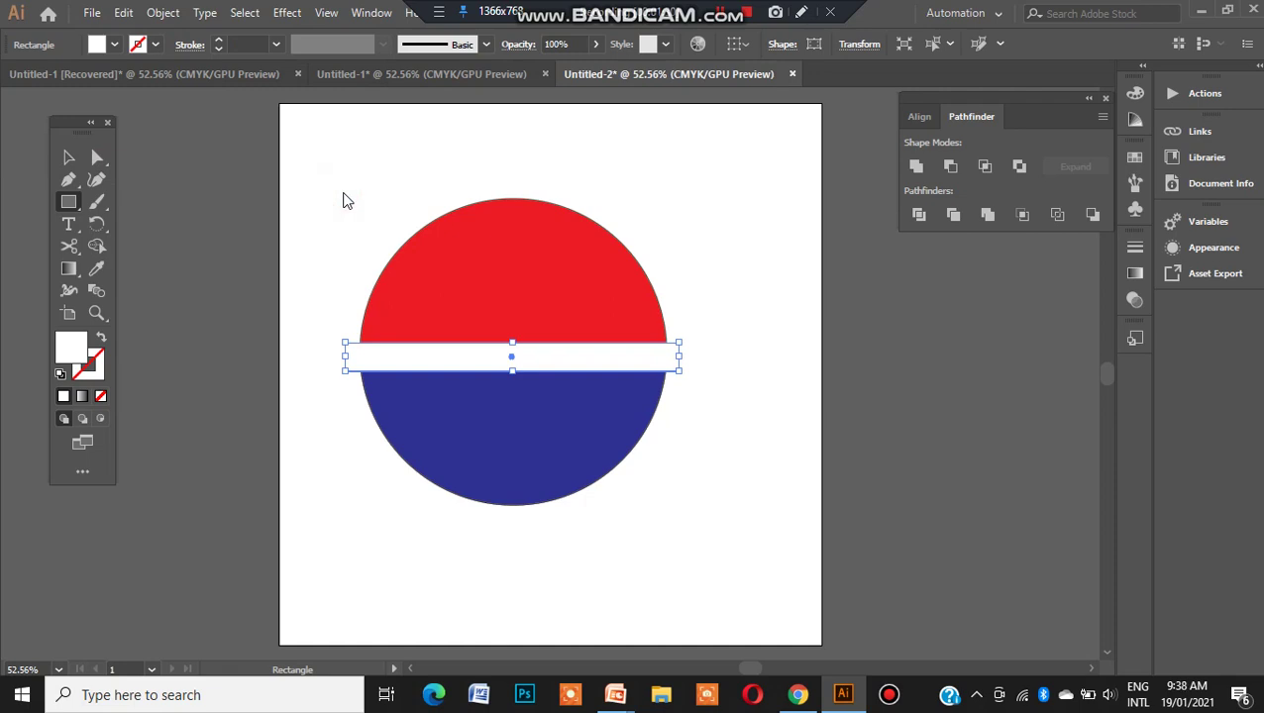
Nudge the white band four increments further up over the seam and deselect it.
key("Up")
key("Up")
key("Up")
key("Up")
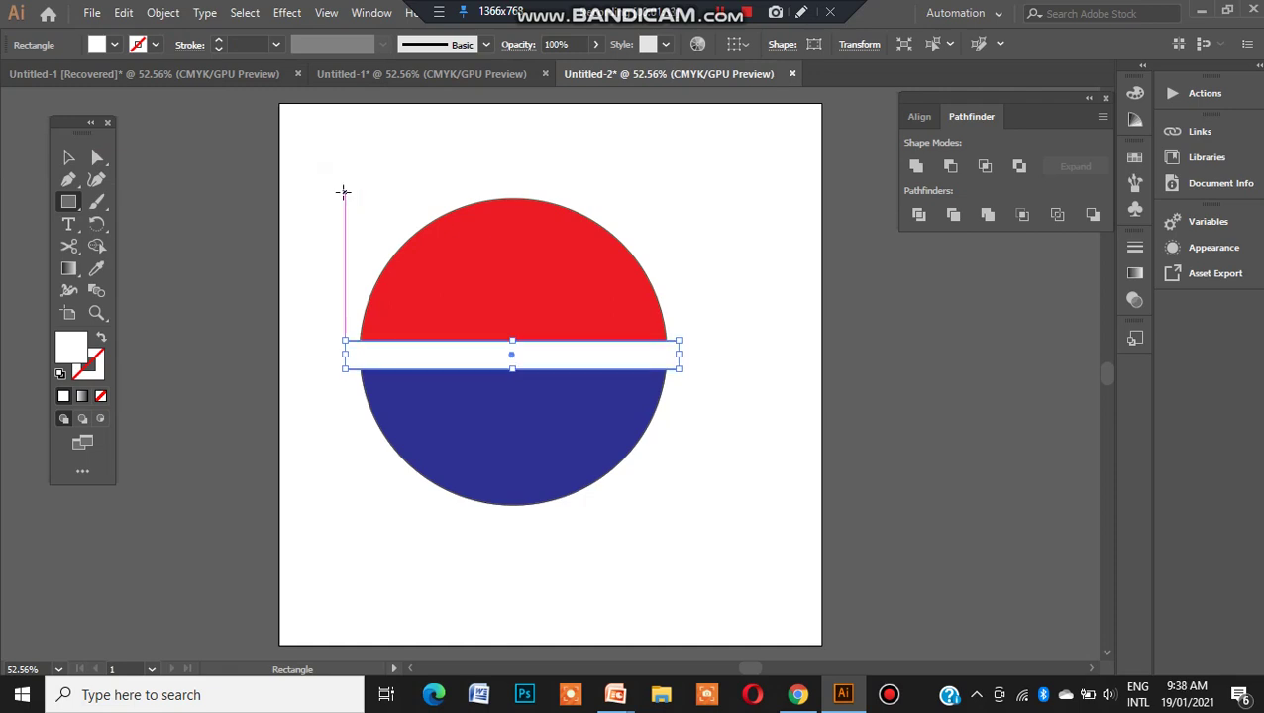
left_click(69, 156)
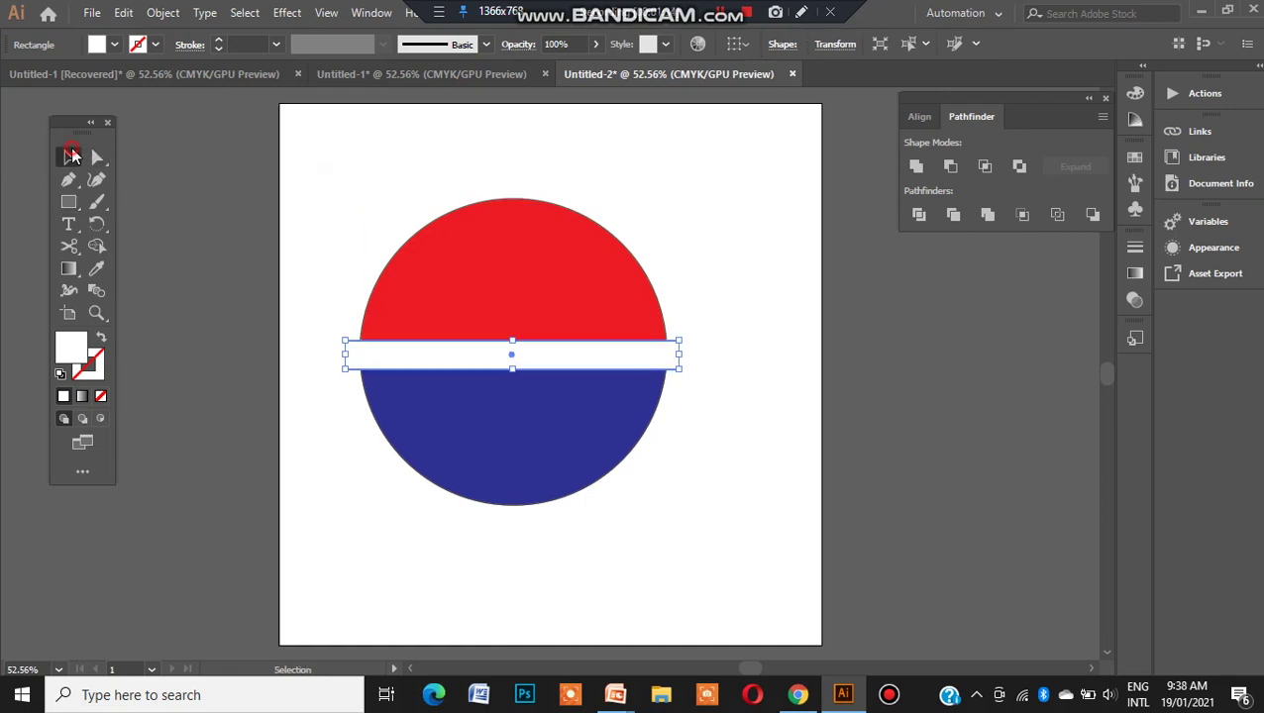
left_click(375, 202)
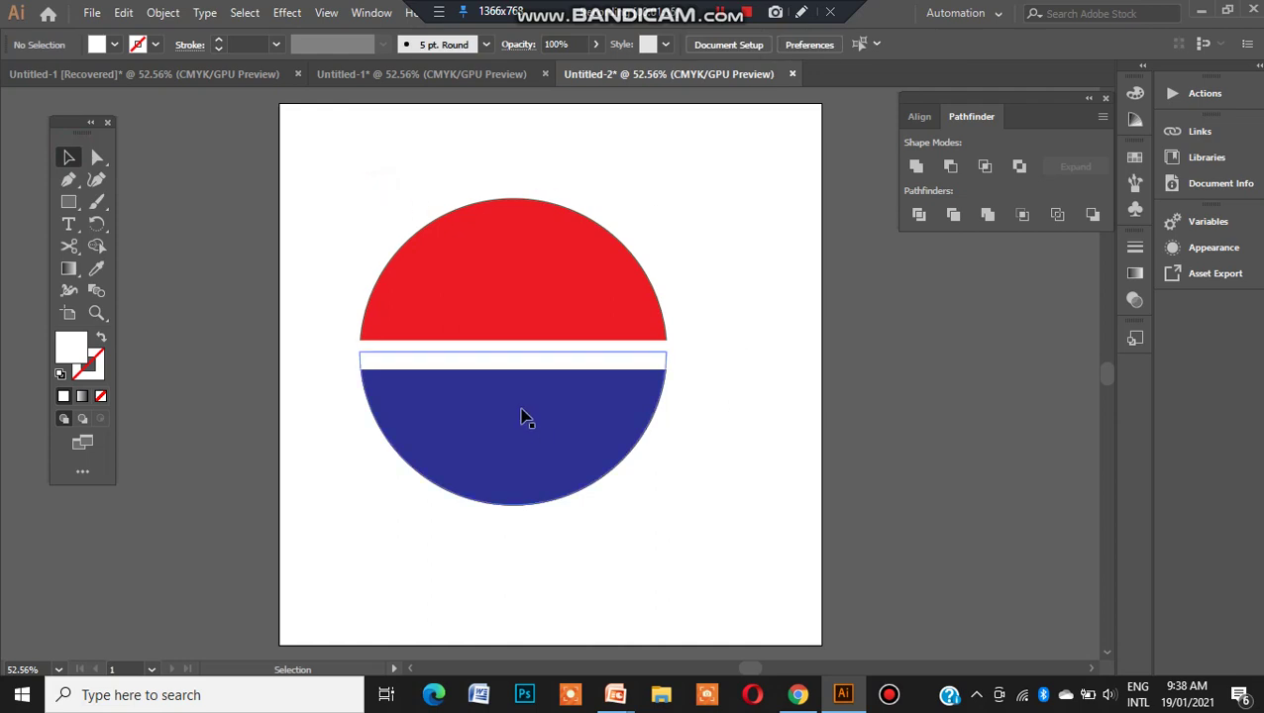
Apply a horizontal Flag warp with 84% bend to the white band and nudge it slightly upward.
left_click(537, 354)
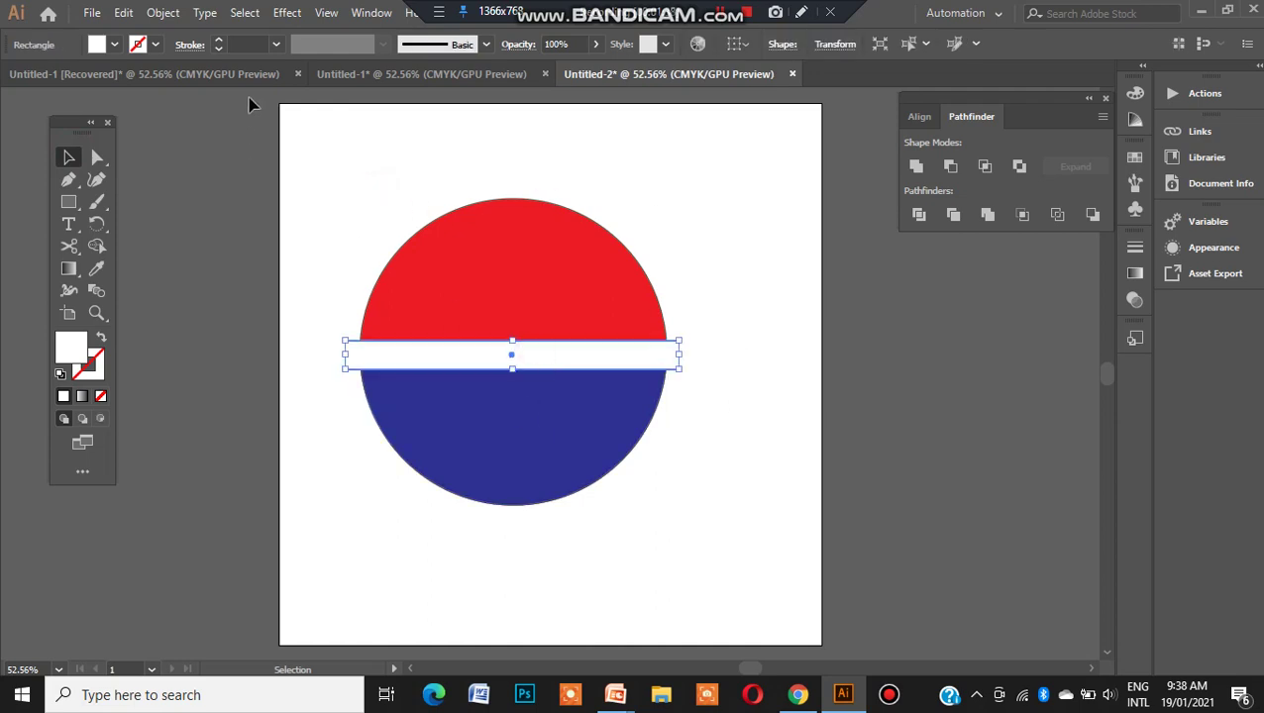
left_click(288, 13)
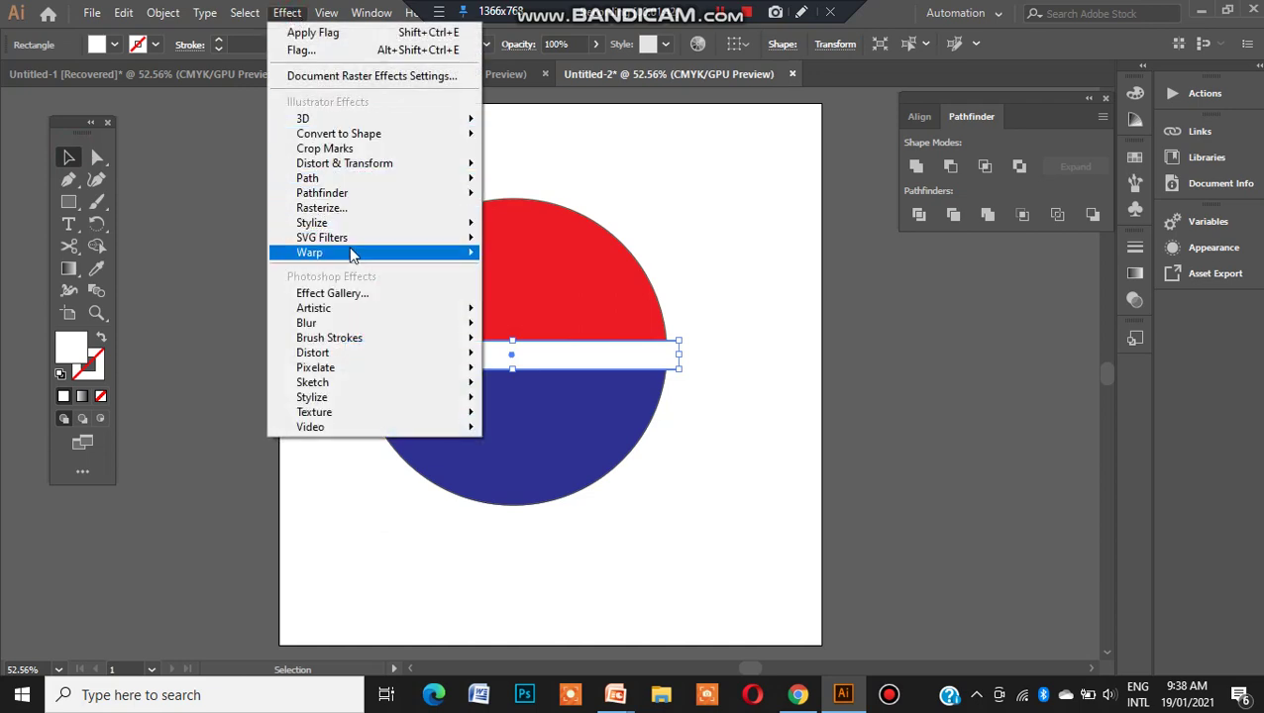
mouse_move(354, 256)
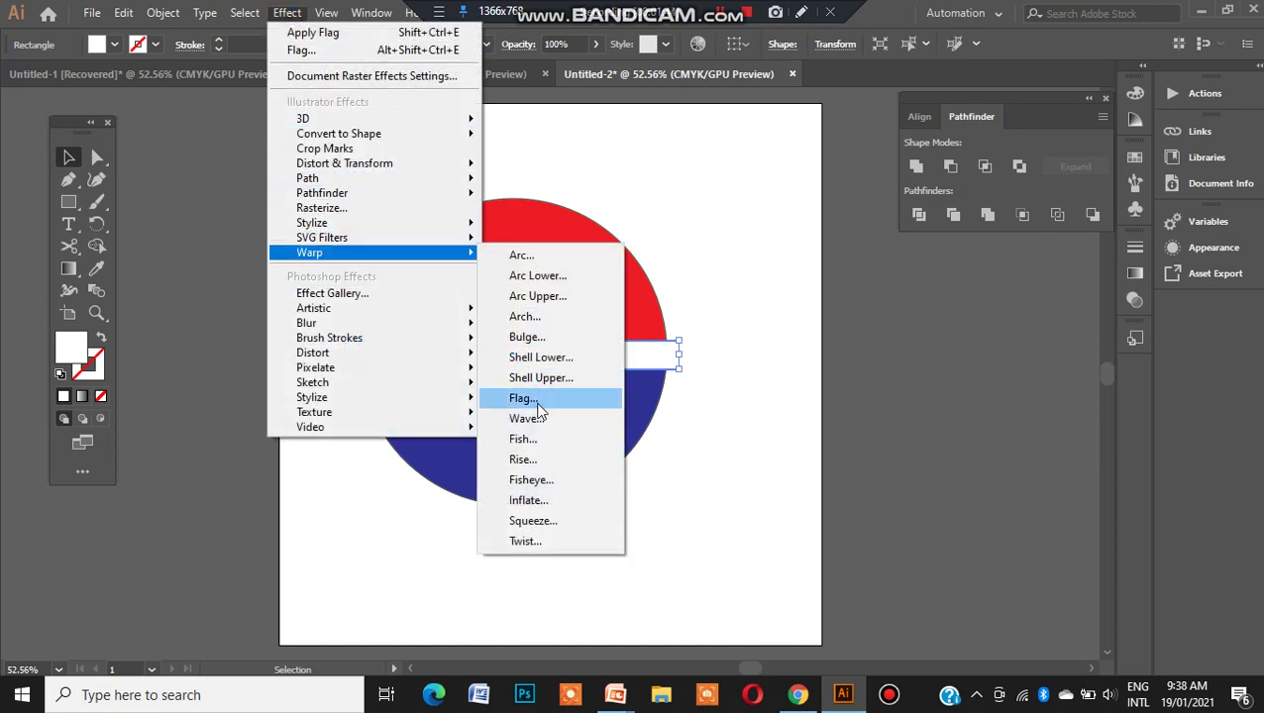
left_click(536, 402)
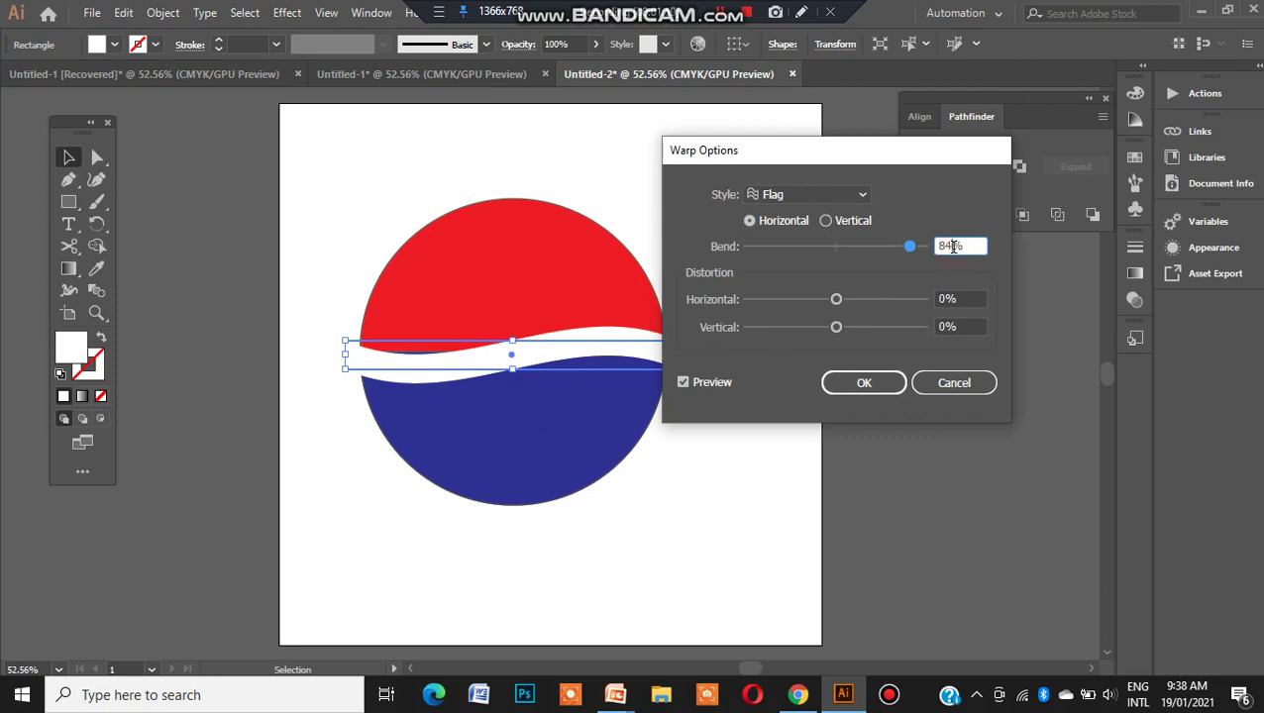
left_click(879, 383)
left_click_drag(608, 342, 606, 339)
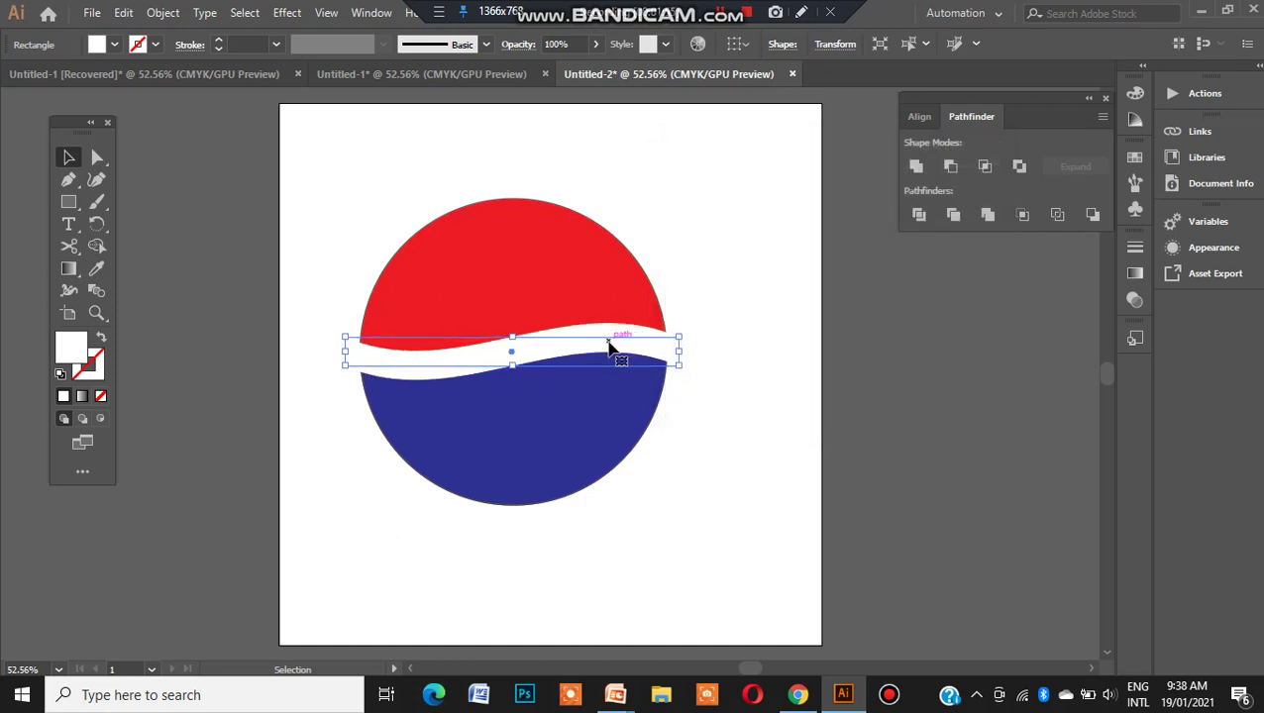
Group the warped white band with the red and blue circle.
left_click(289, 245)
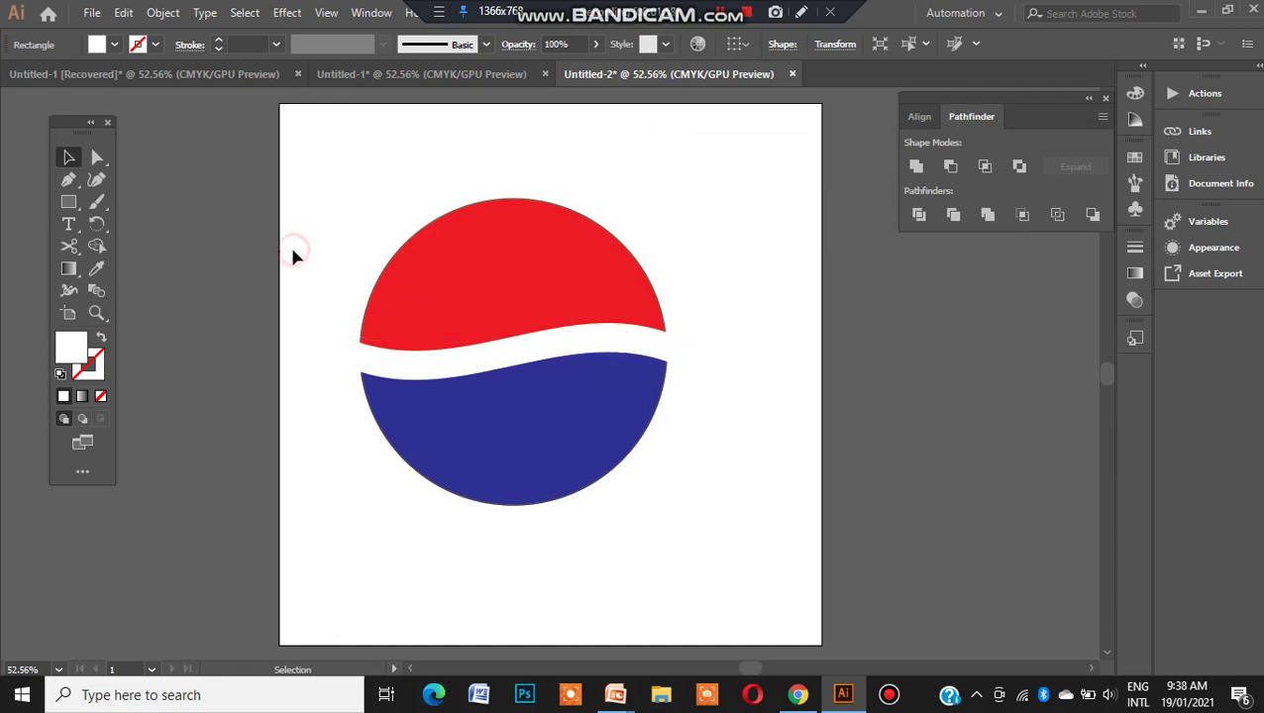
left_click(522, 352, "shift")
left_click(533, 293, "shift")
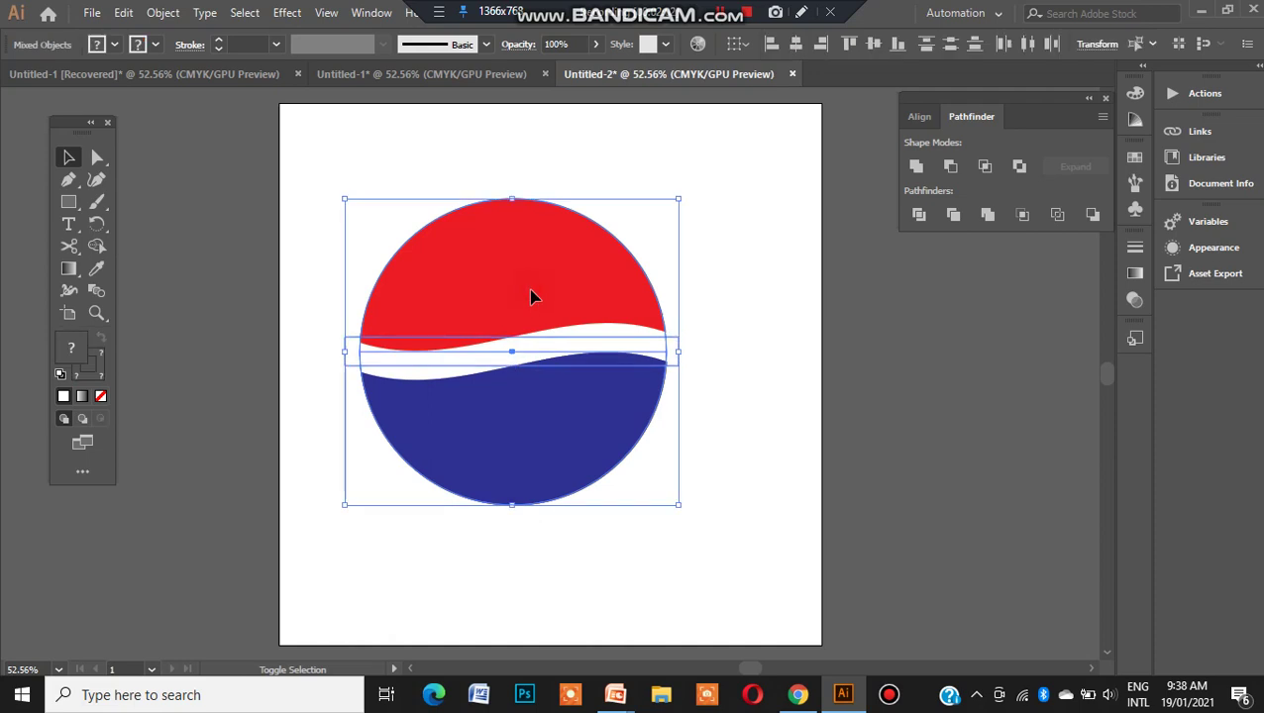
left_click(163, 12)
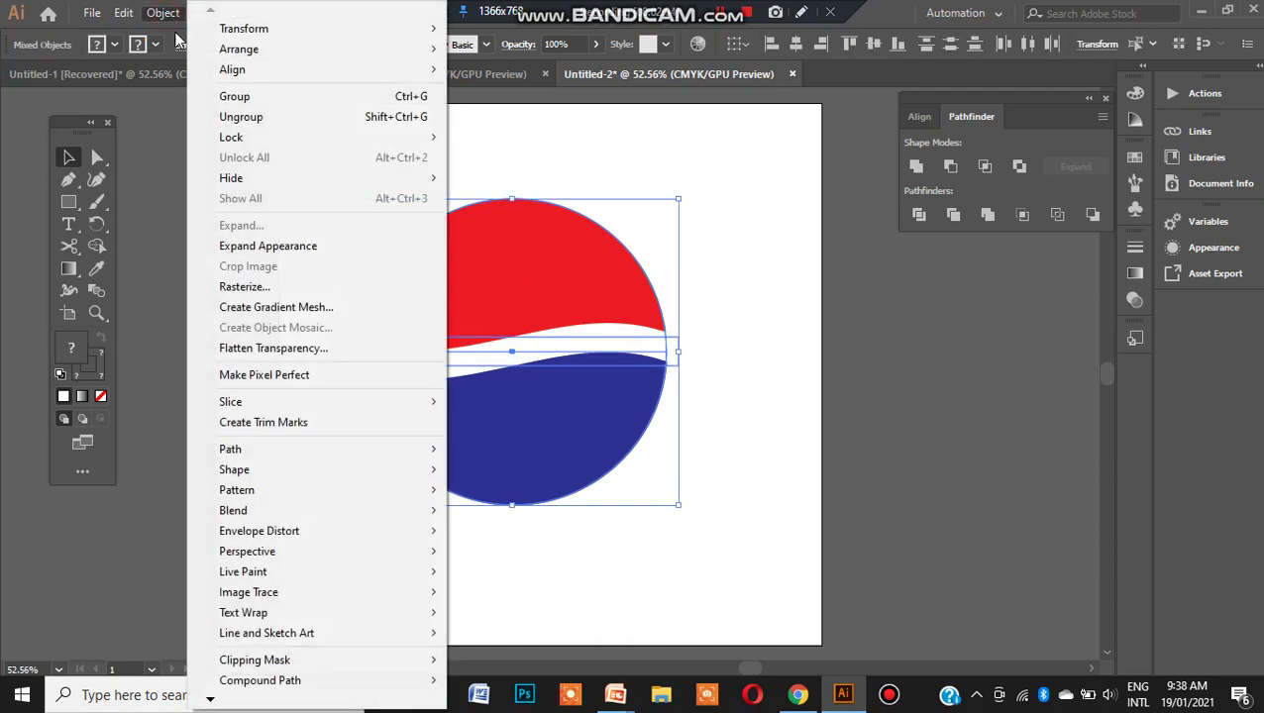
left_click(270, 95)
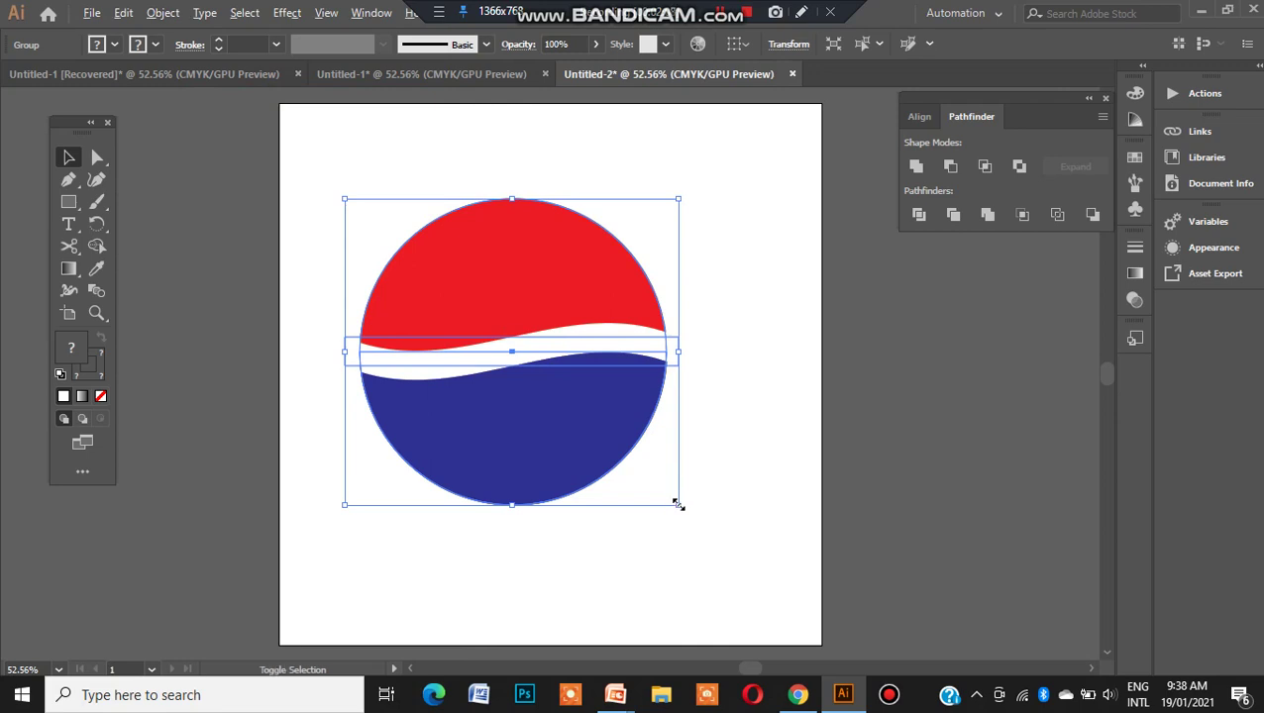
Scale the logo group down proportionally to about 316 × 291 px and move it near the artboard's left edge.
left_click_drag(677, 504, 615, 471)
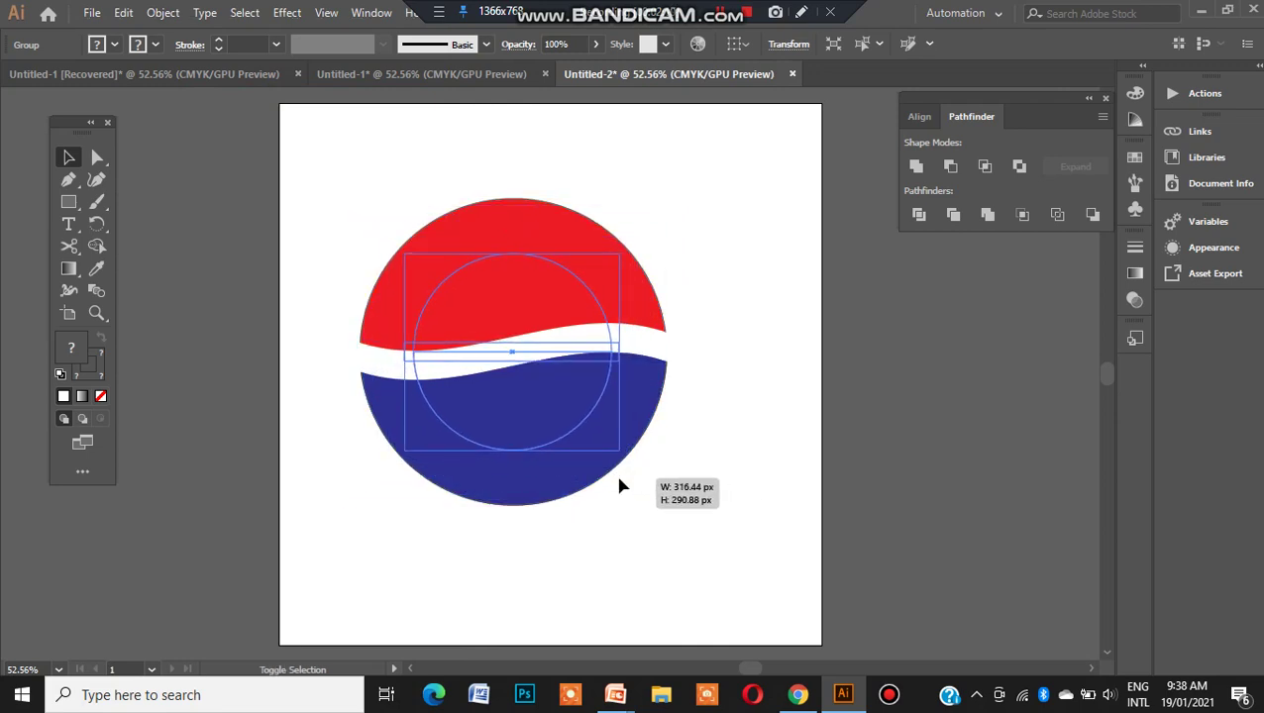
left_click_drag(527, 288, 420, 297)
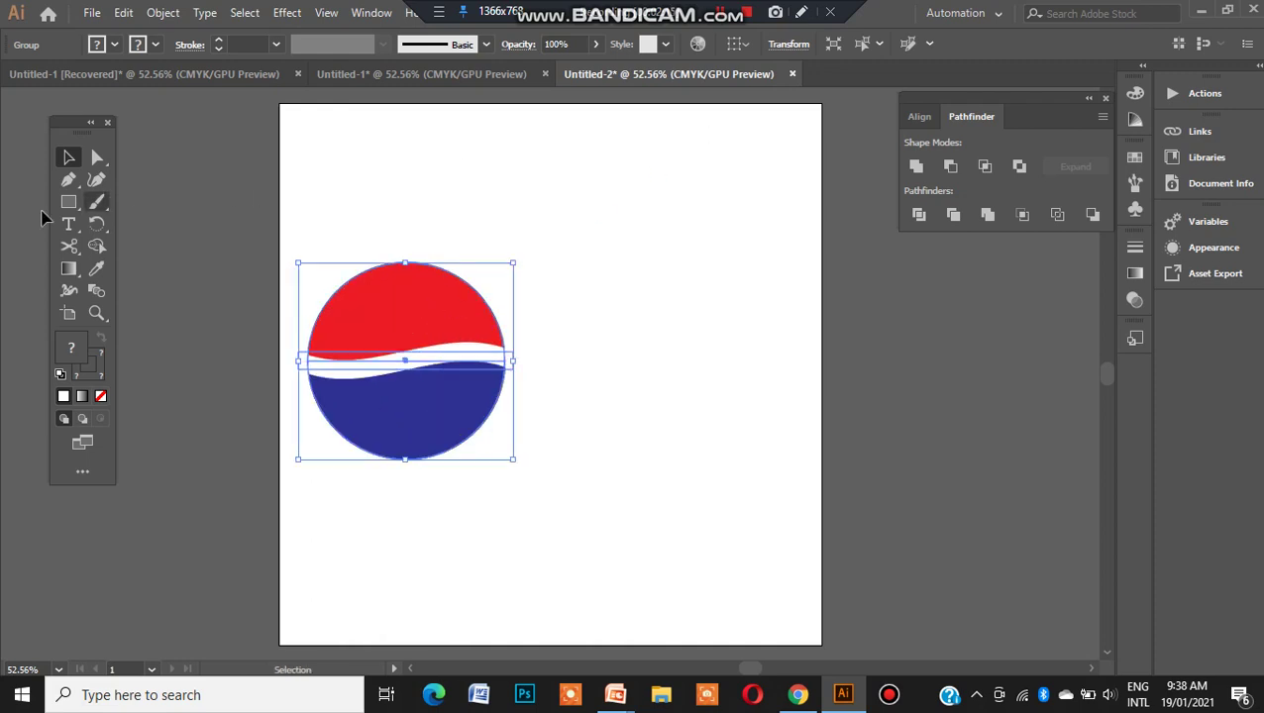
Add the text PEPSI just to the right of the circle, replacing the placeholder text.
left_click(69, 224)
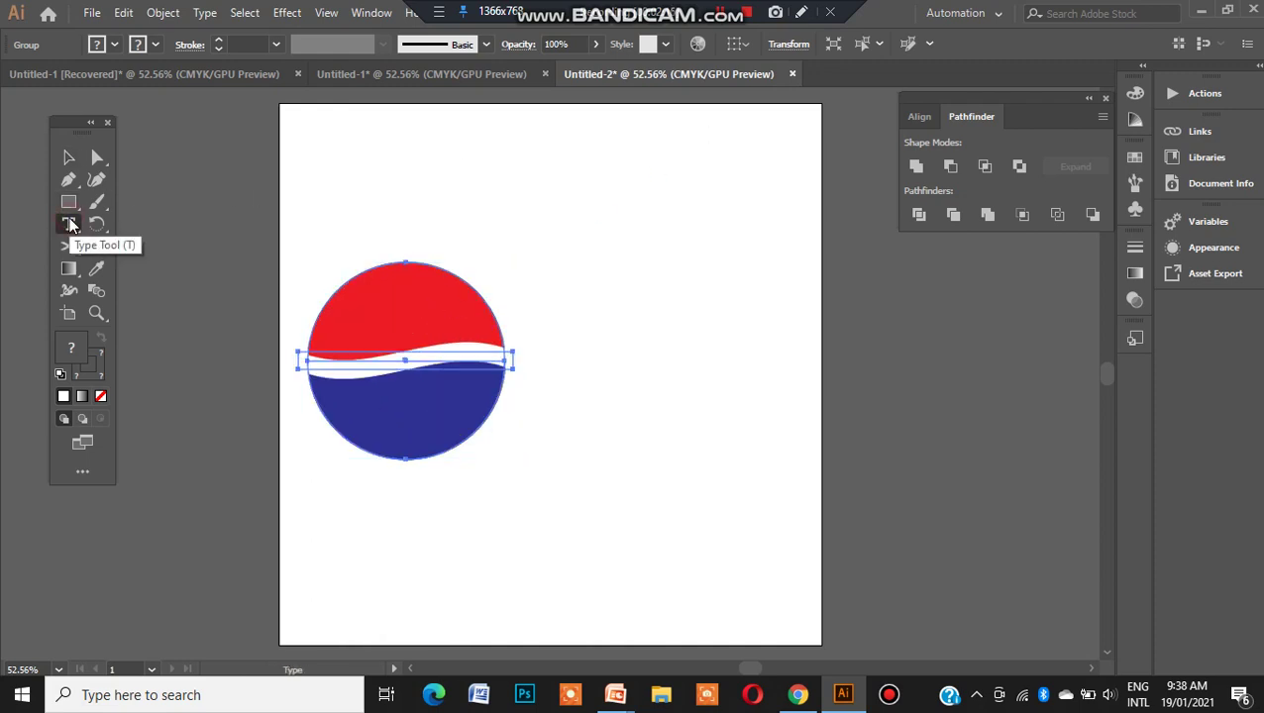
left_click(524, 356)
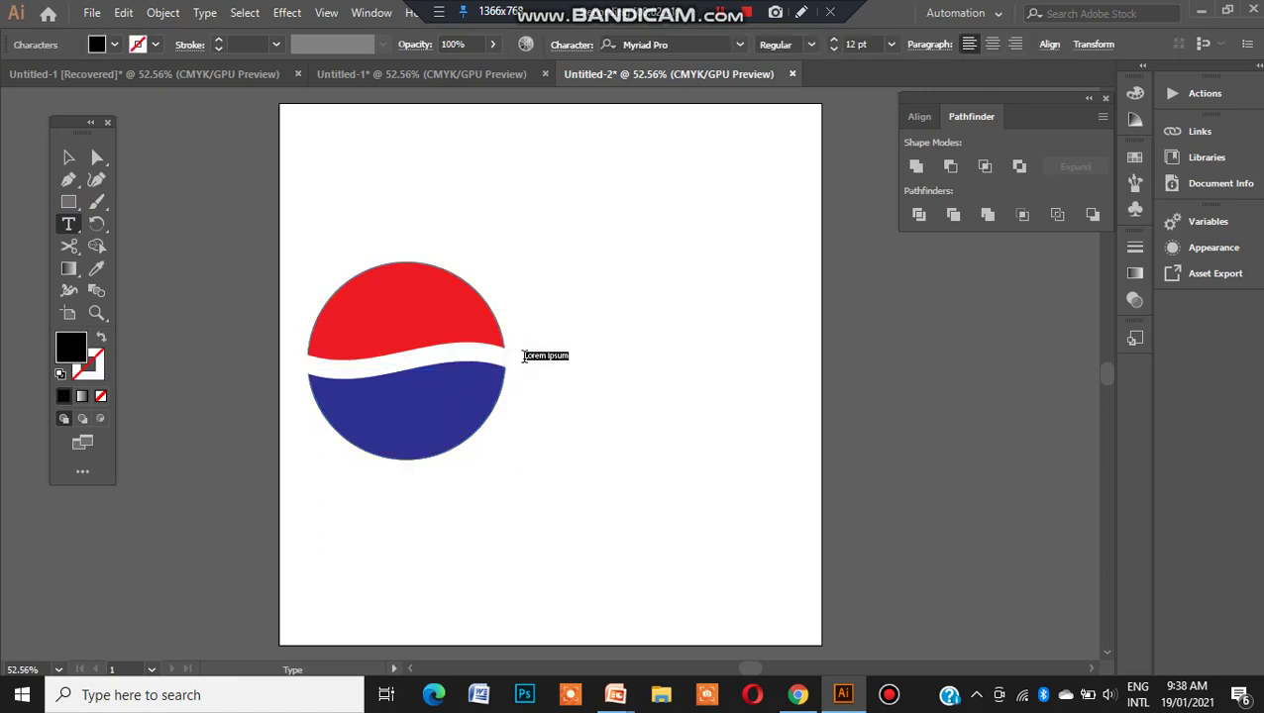
key("BackSpace")
Enlarge the PEPSI text to 108 pt.
left_click(526, 361, "ctrl")
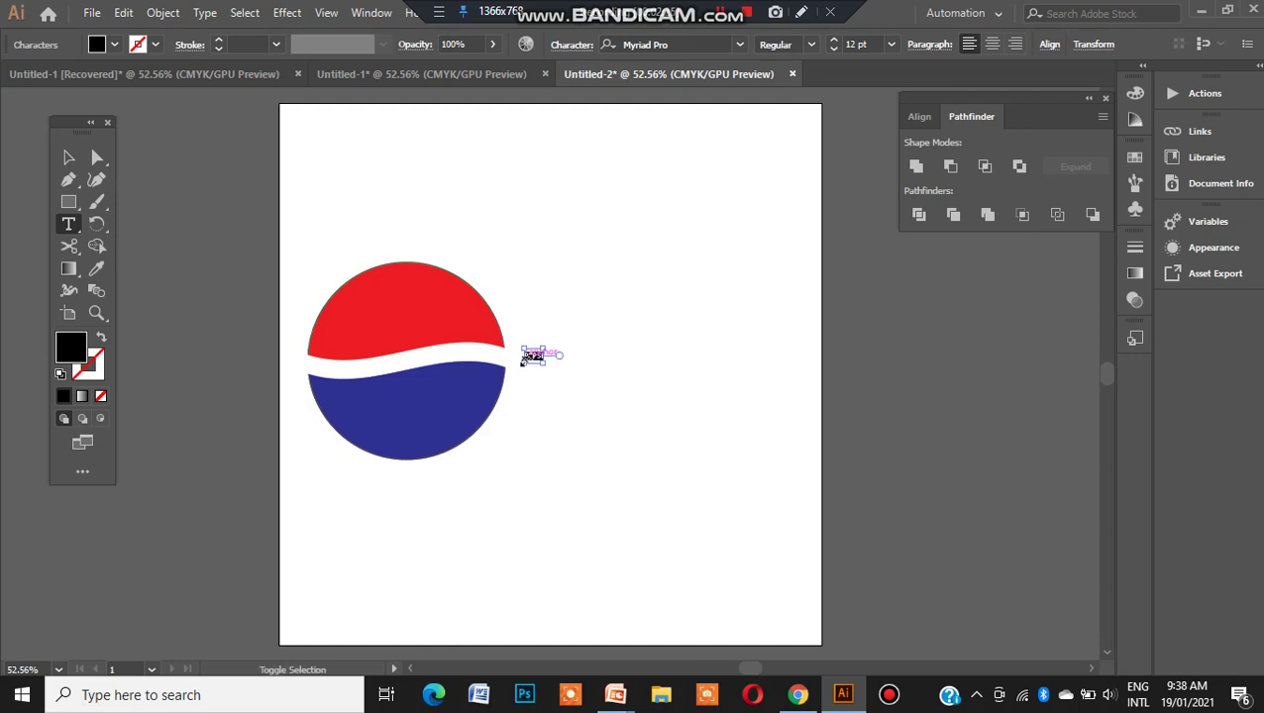
key("ctrl+shift+period")
key("ctrl+shift+period")
key("ctrl+shift+period")
key("ctrl+shift+period")
key("ctrl+shift+period")
key("ctrl+shift+period")
key("ctrl+shift+period")
key("ctrl+shift+period")
key("ctrl+shift+period")
key("ctrl+shift+period")
key("ctrl+shift+period")
key("ctrl+shift+period")
key("ctrl+shift+period")
key("ctrl+shift+period")
key("ctrl+shift+period")
key("ctrl+shift+period")
key("ctrl+shift+period")
key("ctrl+shift+period")
key("ctrl+shift+period")
key("ctrl+shift+period")
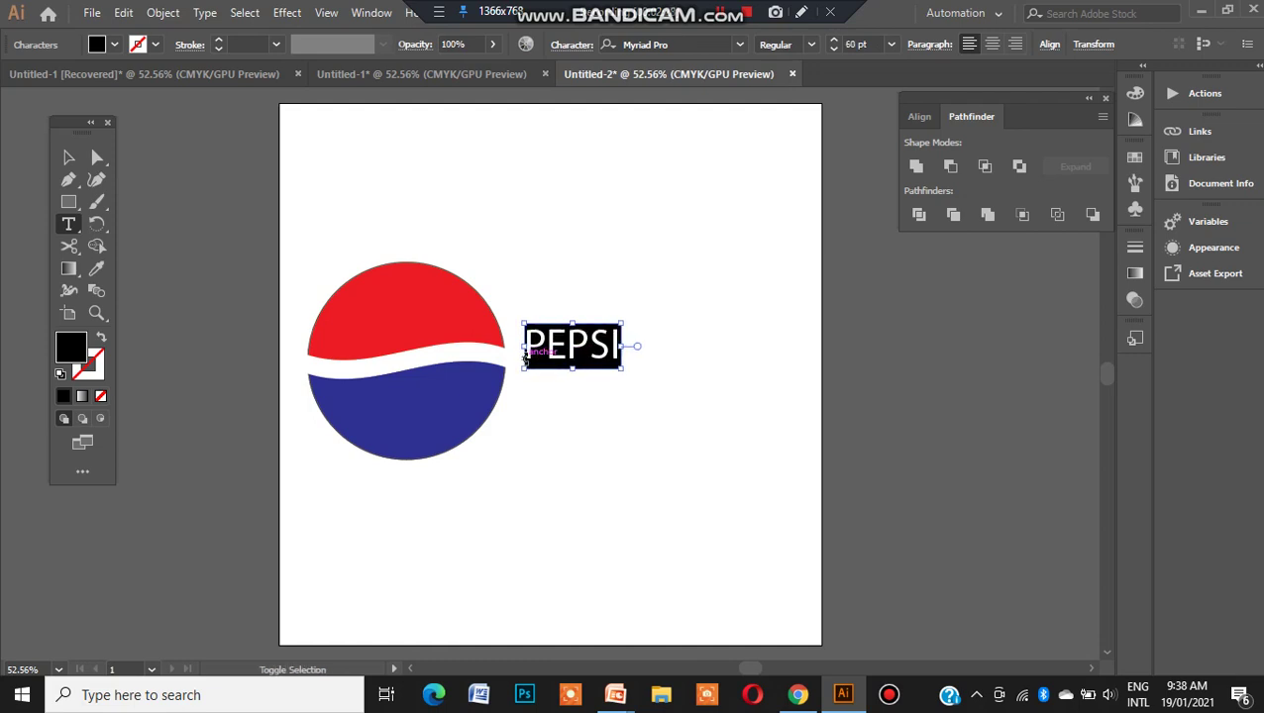
key("ctrl+shift+period")
key("ctrl+shift+period")
key("ctrl+shift+period")
key("ctrl+shift+period")
key("ctrl+shift+period")
key("ctrl+shift+period")
key("ctrl+shift+period")
key("ctrl+shift+period")
key("ctrl+shift+period")
key("ctrl+shift+period")
key("ctrl+shift+period")
key("ctrl+shift+period")
key("ctrl+shift+period")
key("ctrl+shift+period")
key("ctrl+shift+period")
key("ctrl+shift+period")
key("ctrl+shift+period")
key("ctrl+shift+period")
key("ctrl+shift+period")
key("ctrl+shift+period")
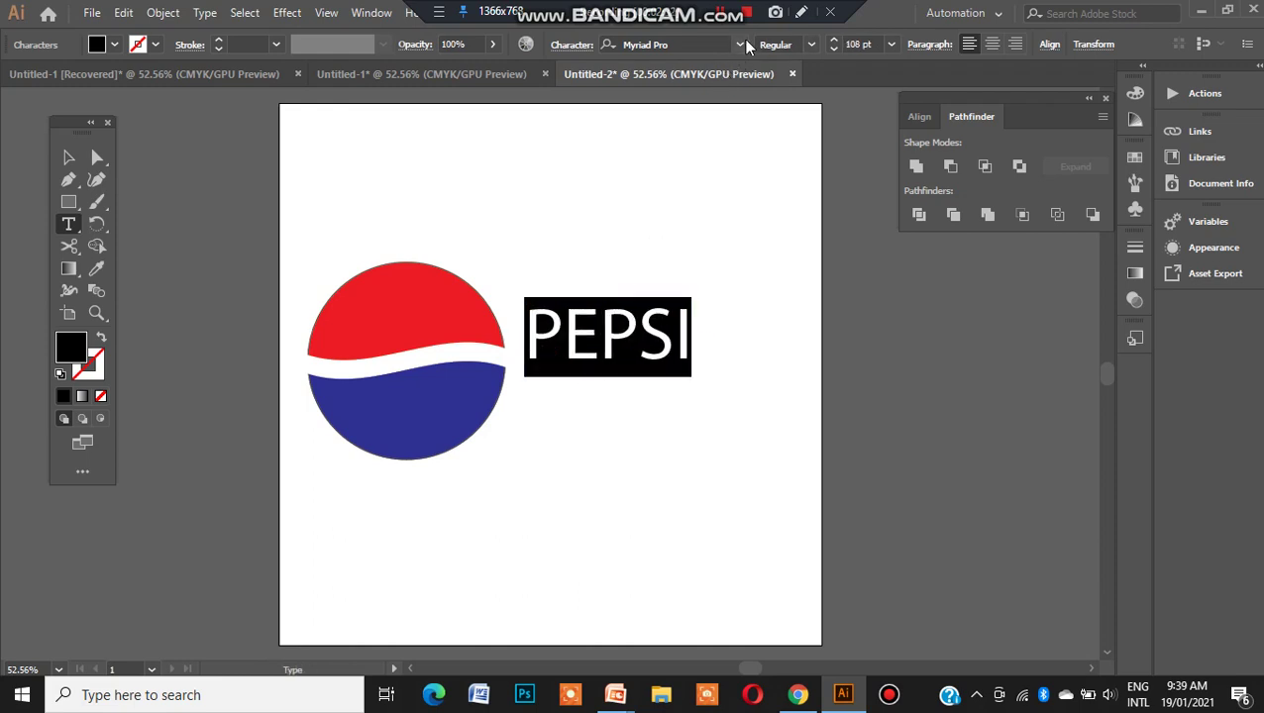
Move the PEPSI text so it touches the circle's right edge at the height of the white band.
left_click(740, 44)
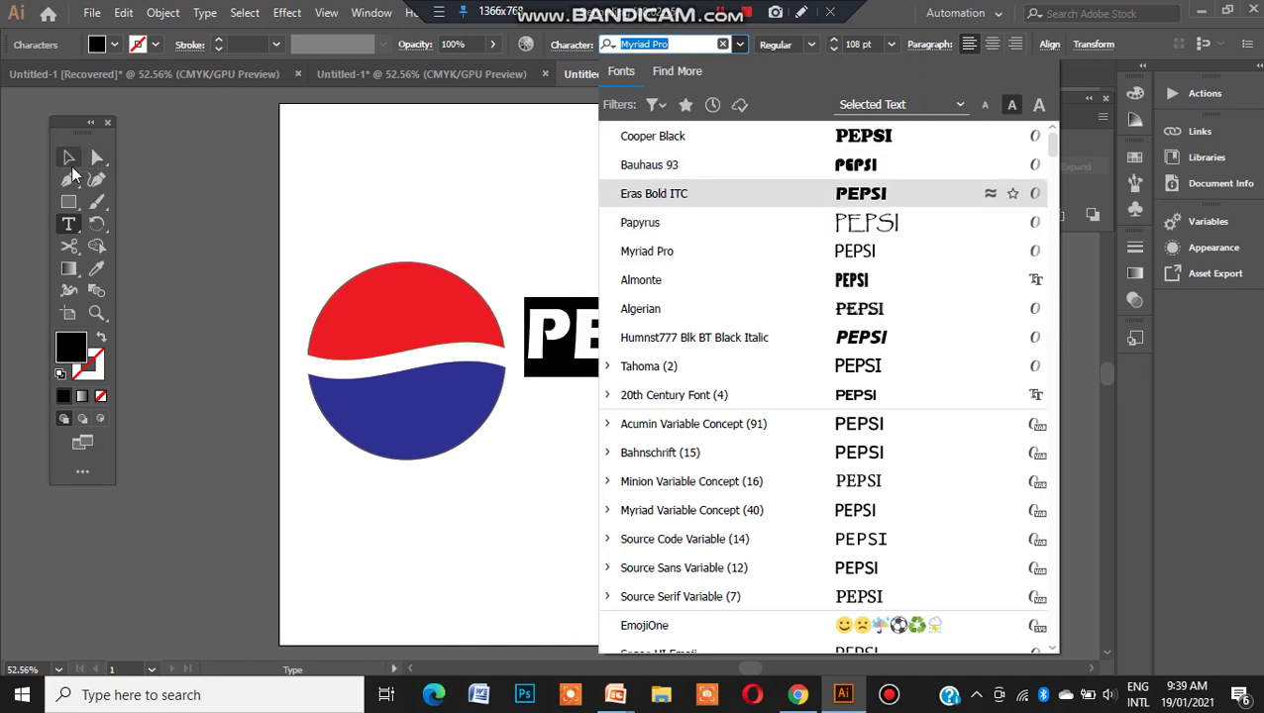
left_click(69, 159)
left_click_drag(648, 339, 634, 376)
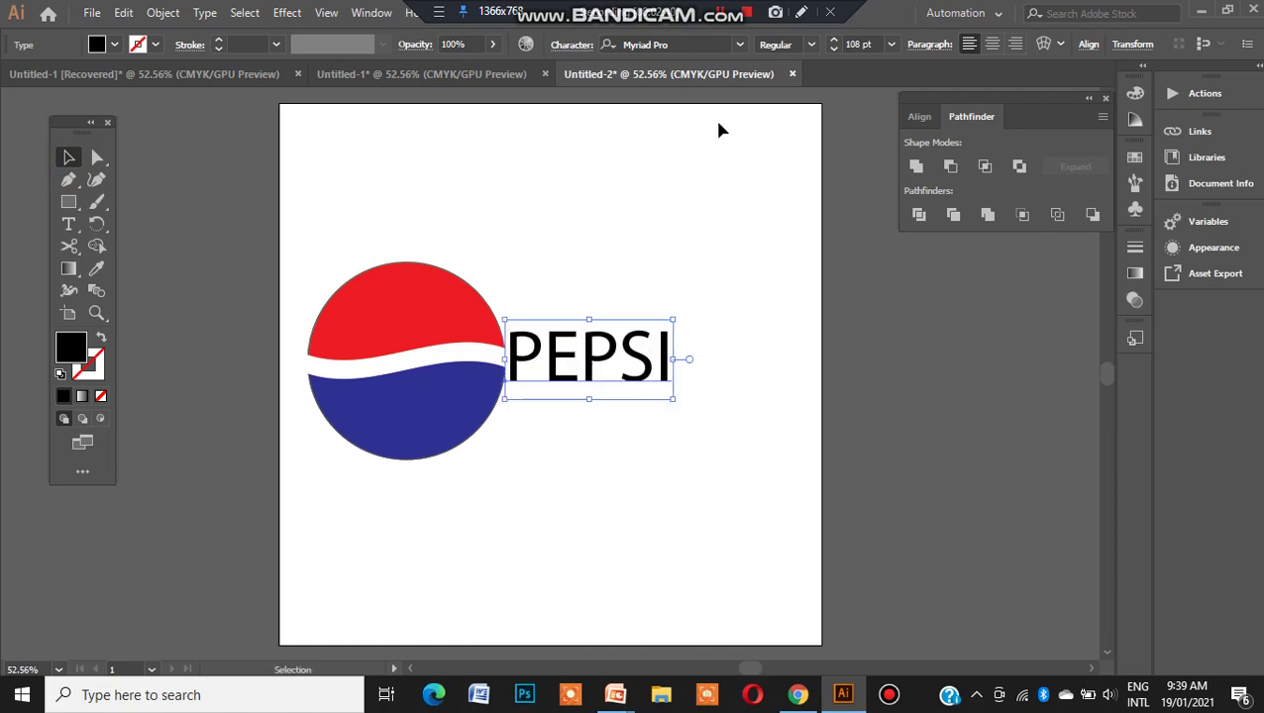
Preview fonts on the PEPSI text and set it to Clarendon Blk BT Black.
left_click(740, 50)
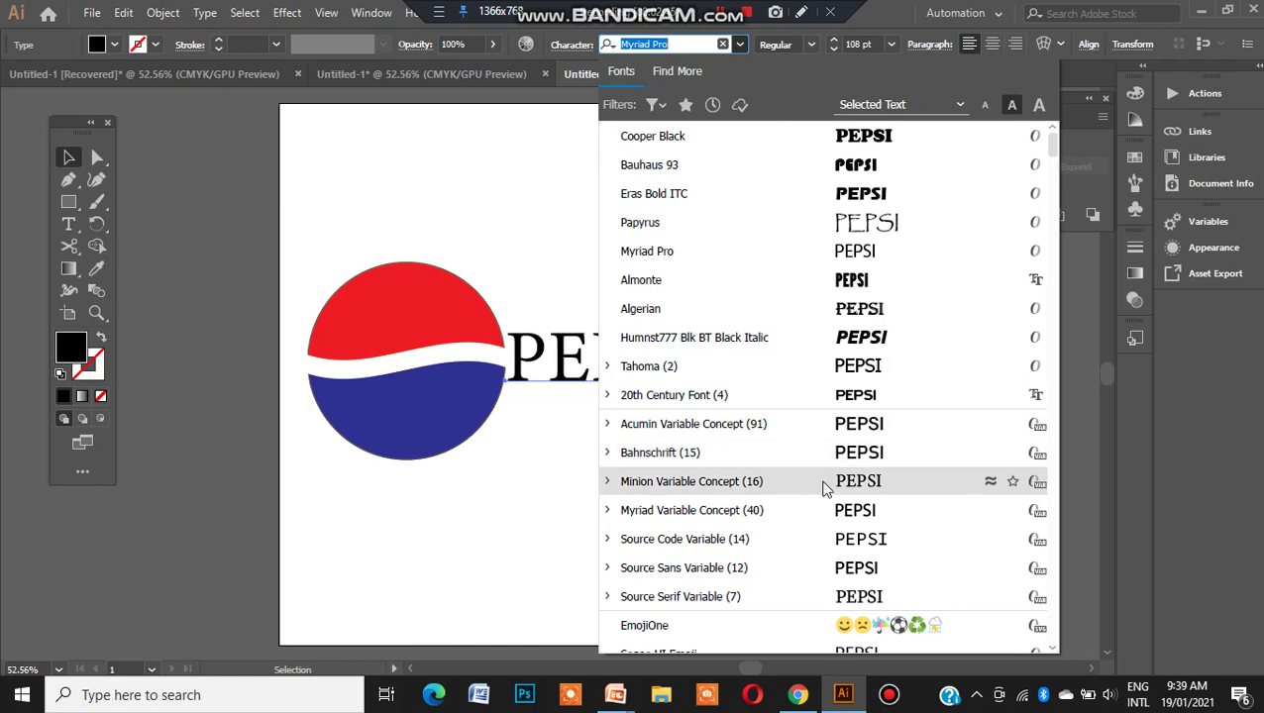
key("Down")
key("Down")
key("Down")
key("Down")
key("Down")
key("Down")
key("Down")
key("Down")
key("Down")
key("Down")
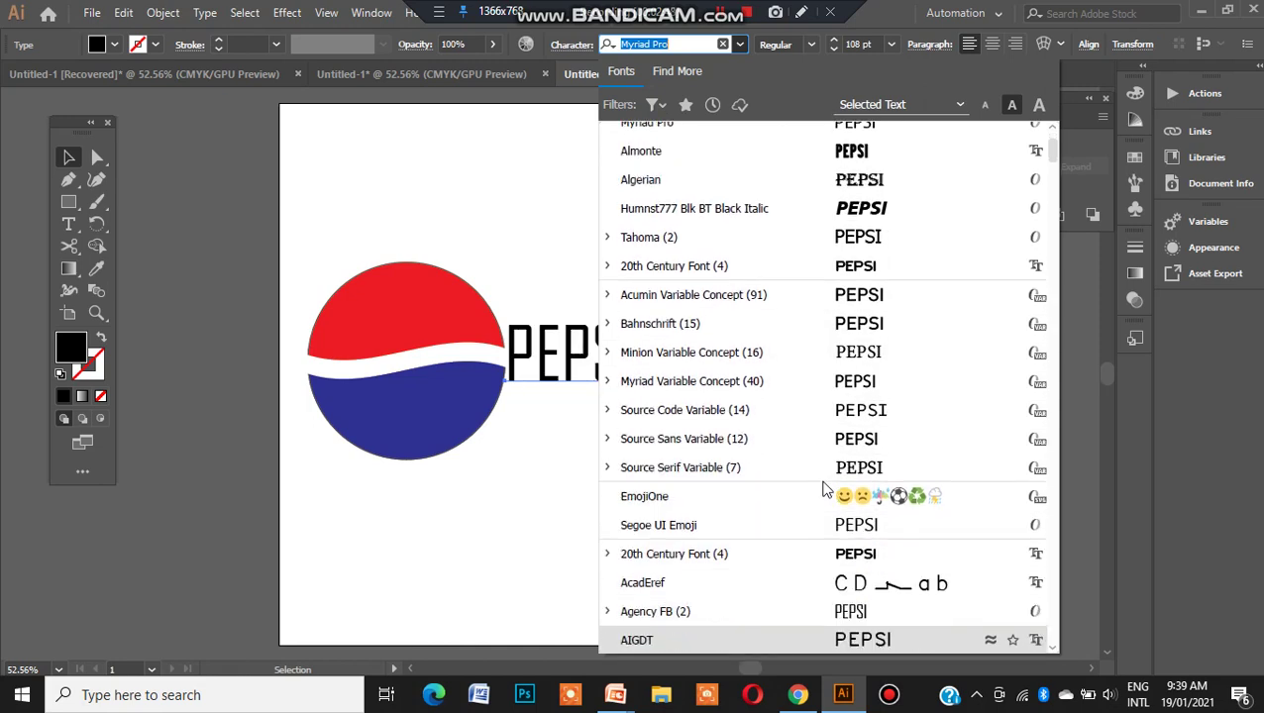
key("Down")
key("Down")
key("Down")
key("Down")
key("Down")
key("Down")
key("Down")
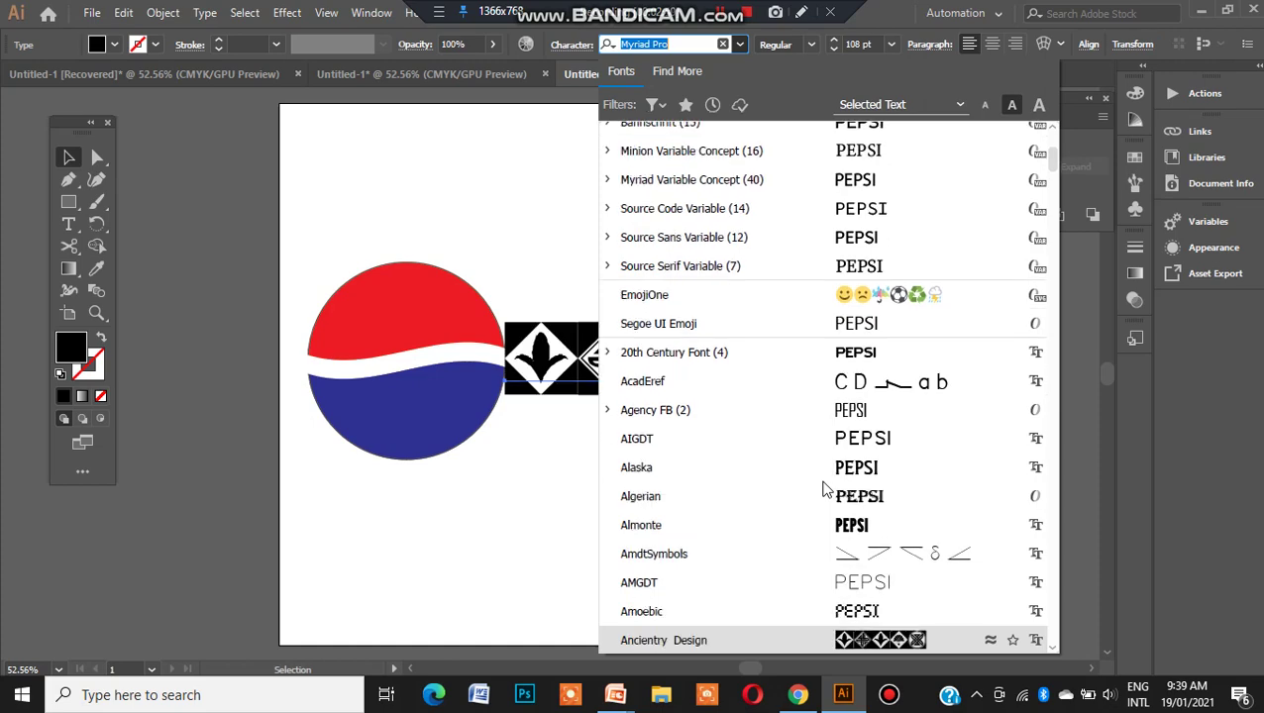
key("Down")
key("Down")
key("Down")
key("Down")
key("Down")
key("Down")
key("Down")
key("Down")
key("Down")
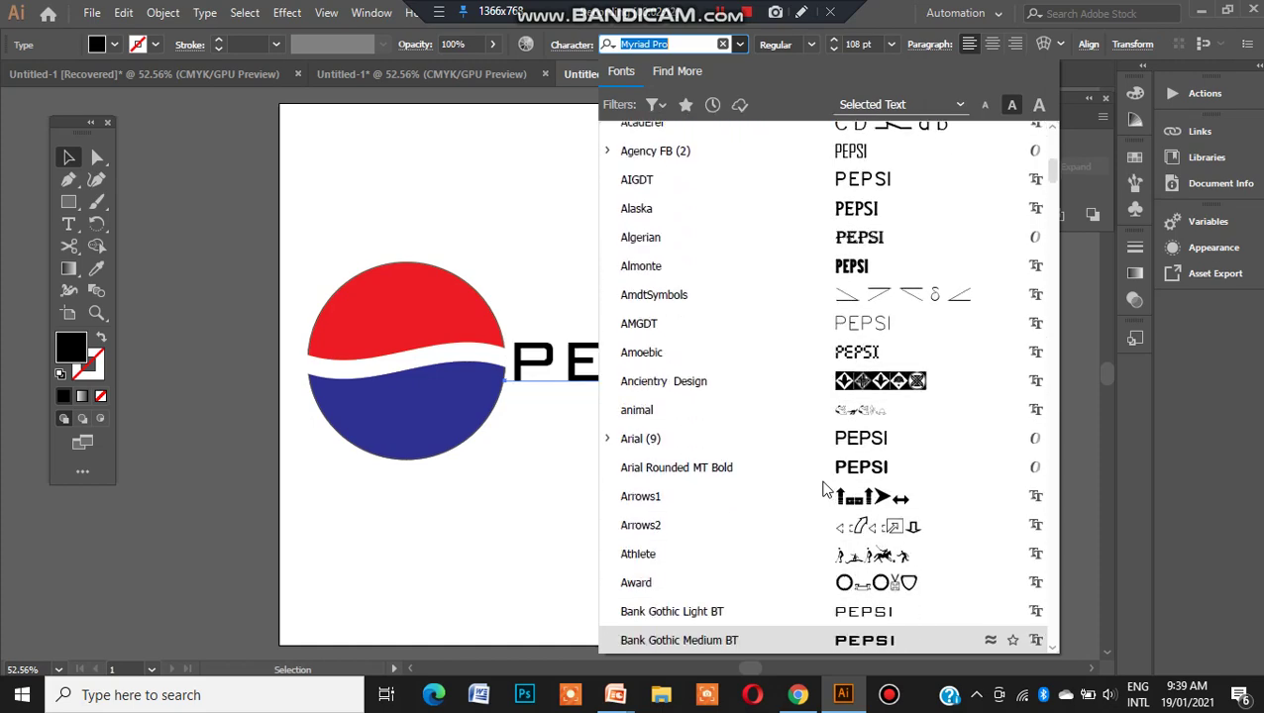
key("Down")
key("Down")
key("Down")
key("Down")
key("Down")
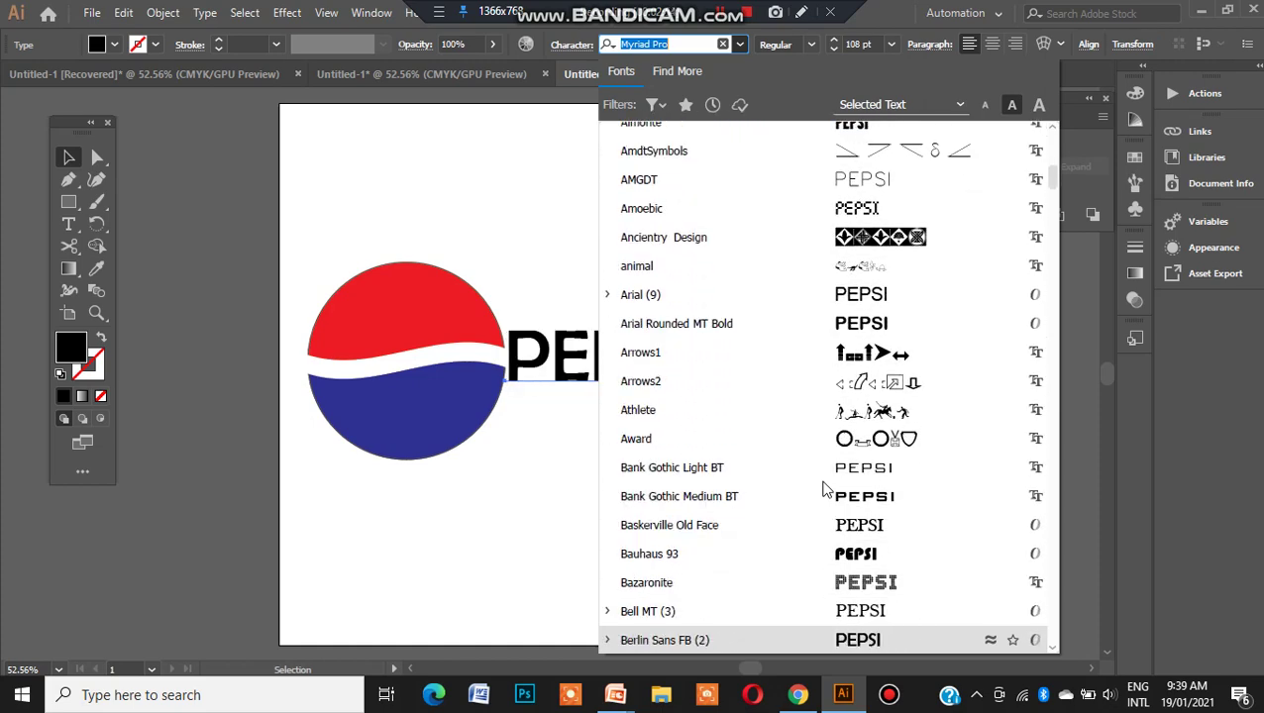
key("Up")
key("Down")
key("Down")
key("Down")
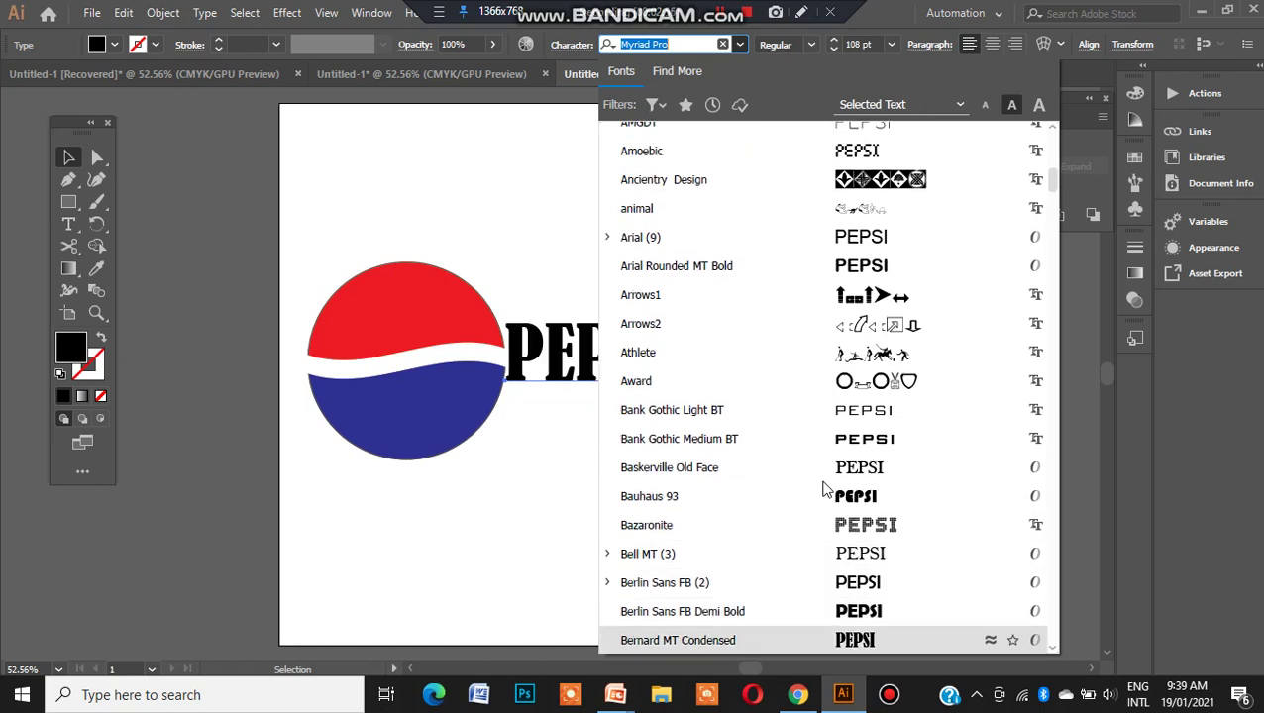
key("Down")
key("Down")
key("Down")
key("Down")
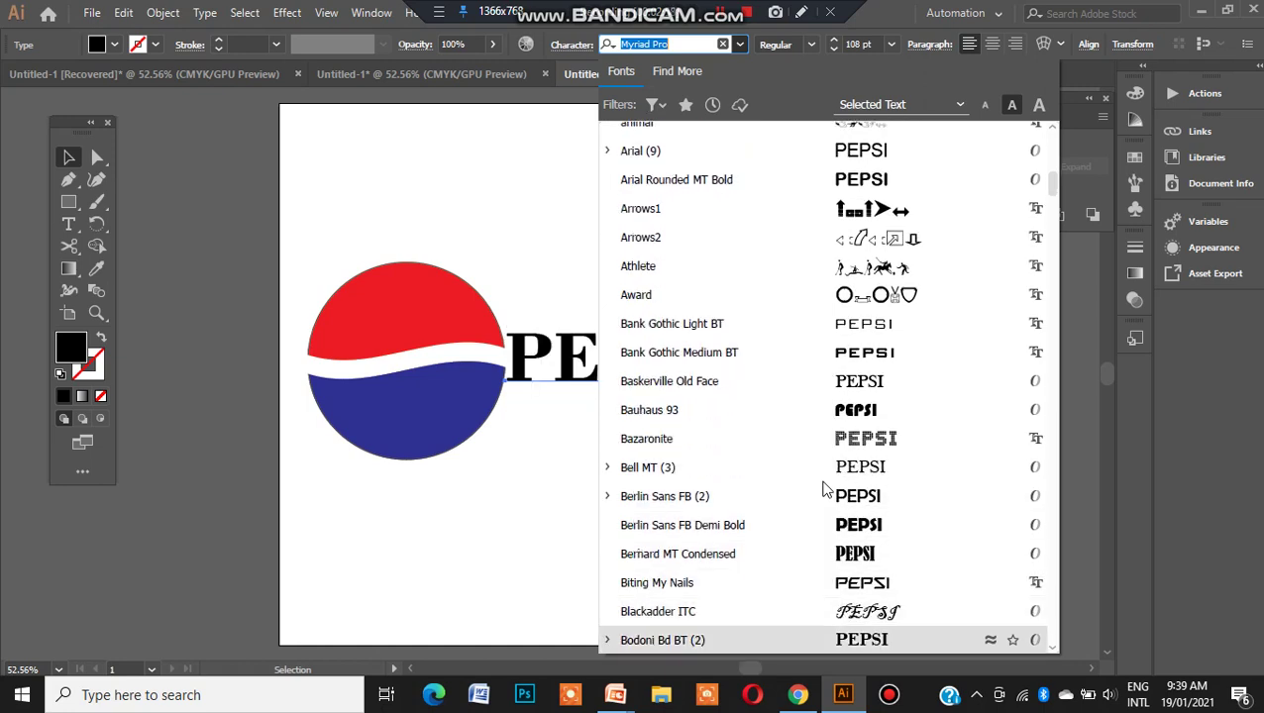
key("Down")
key("Down")
key("Down")
key("Down")
key("Down")
key("Down")
key("Down")
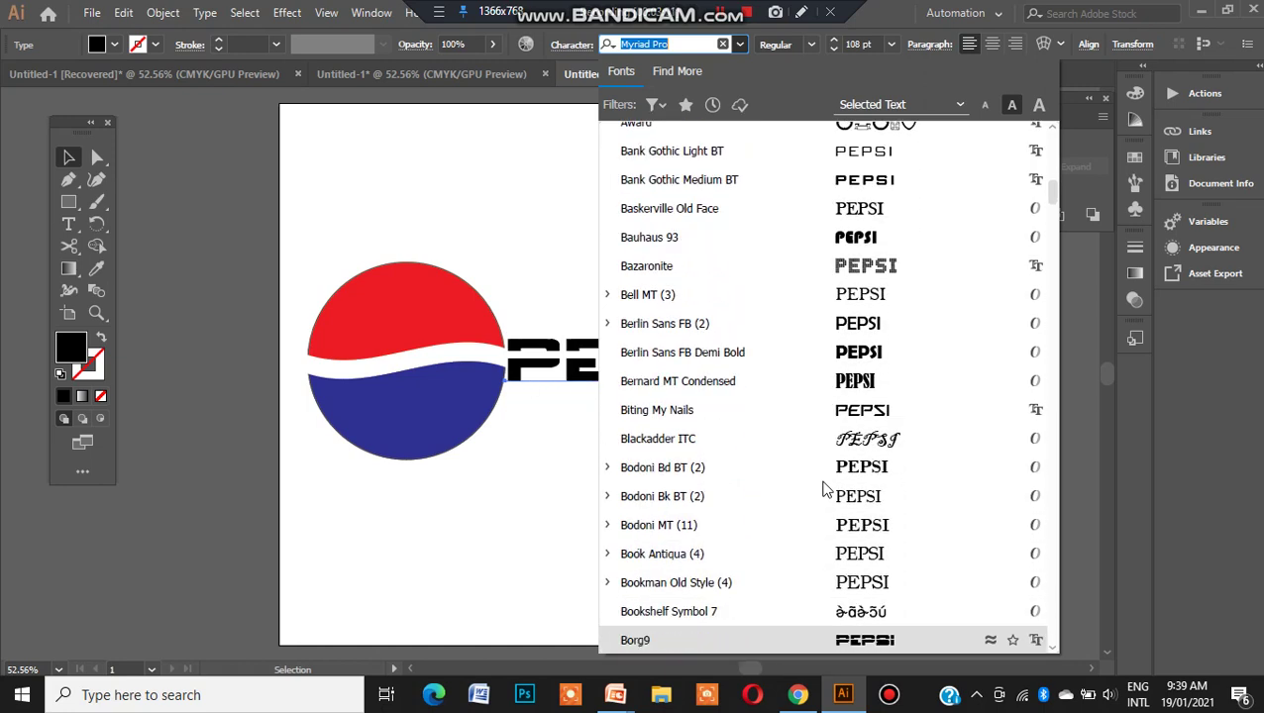
key("Down")
key("Down")
key("Down")
key("Down")
key("Down")
key("Down")
key("Down")
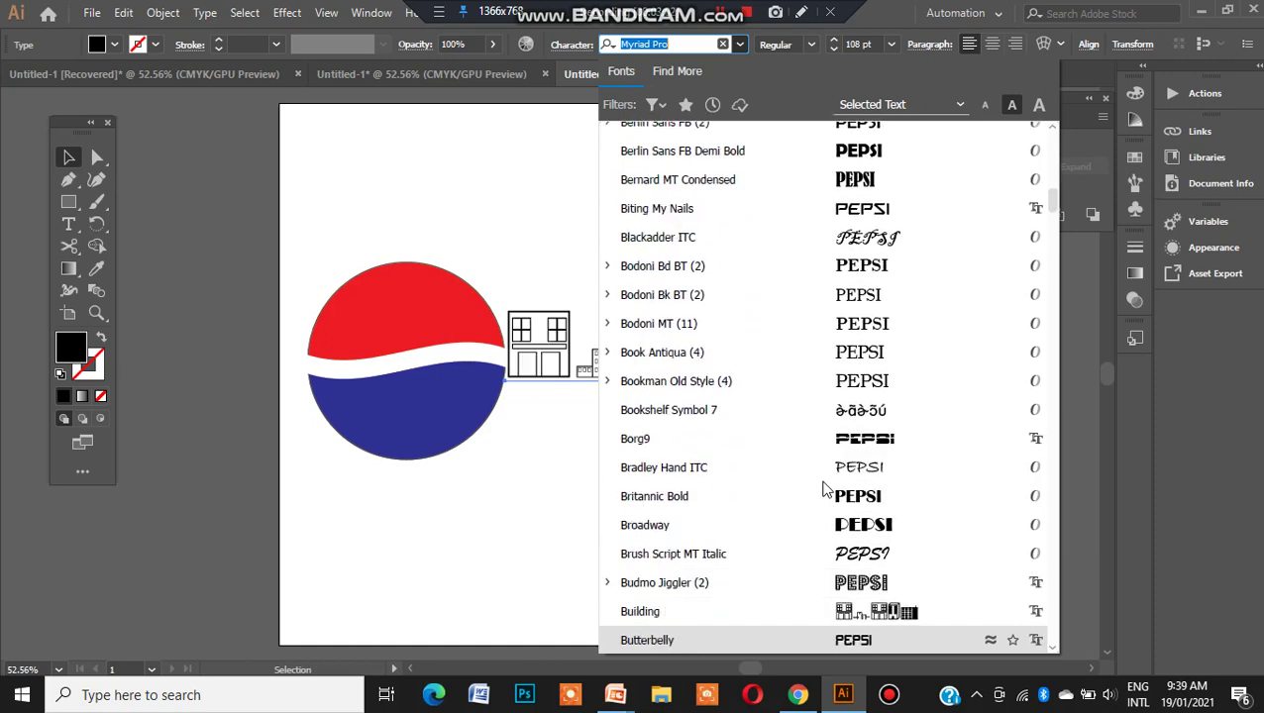
key("Down")
key("Down")
key("Down")
key("Down")
key("Down")
key("Down")
key("Down")
key("Down")
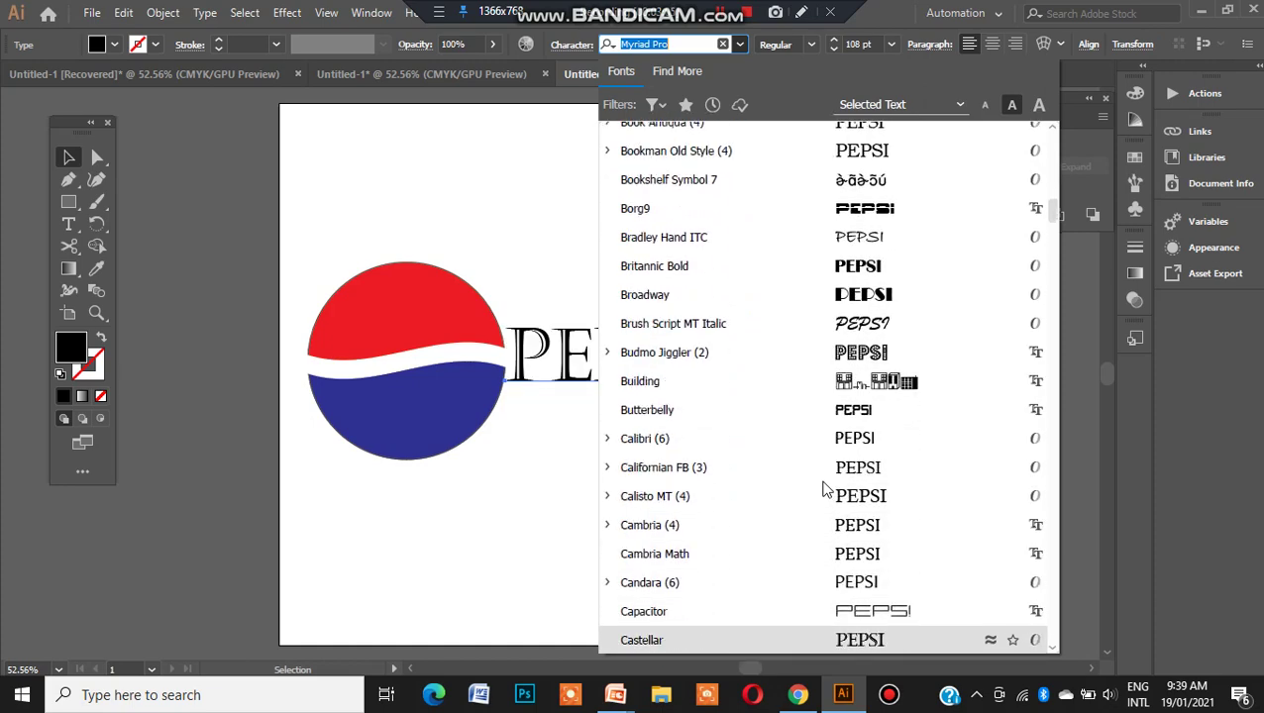
key("Down")
key("Down")
key("Down")
key("Down")
key("Down")
key("Down")
key("Down")
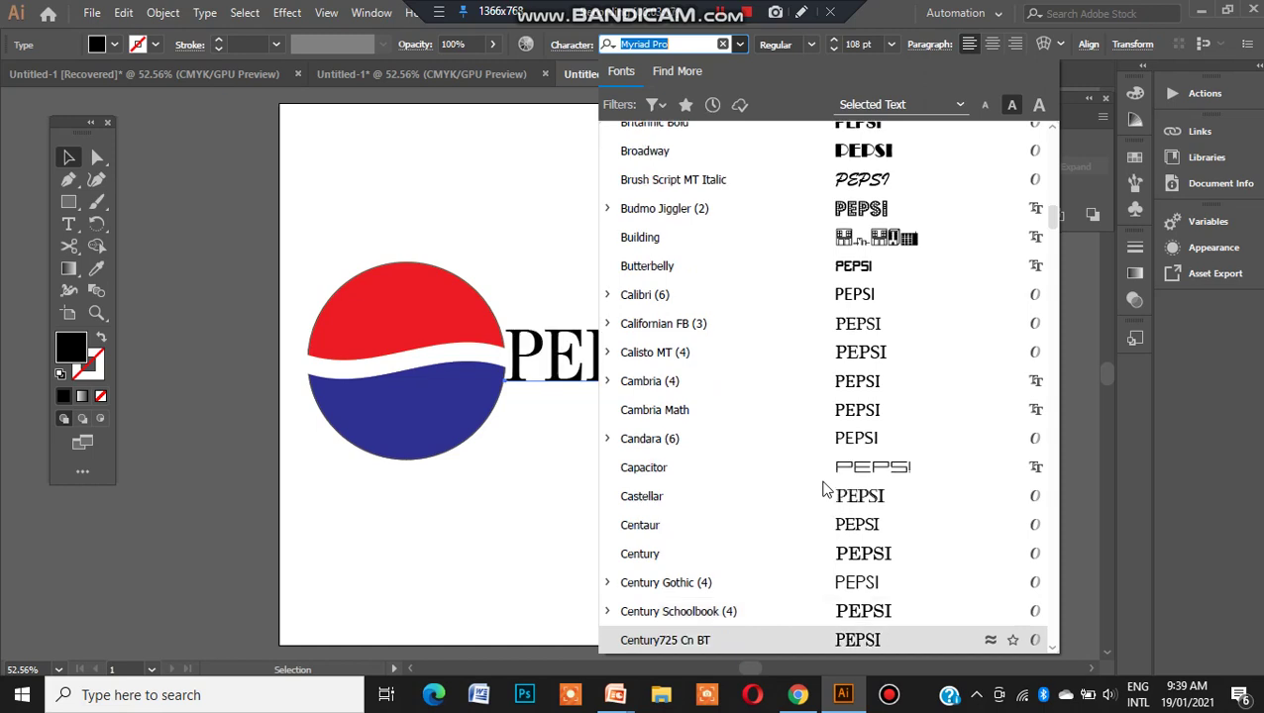
key("Down")
key("Down")
key("Down")
key("Down")
key("Down")
key("Down")
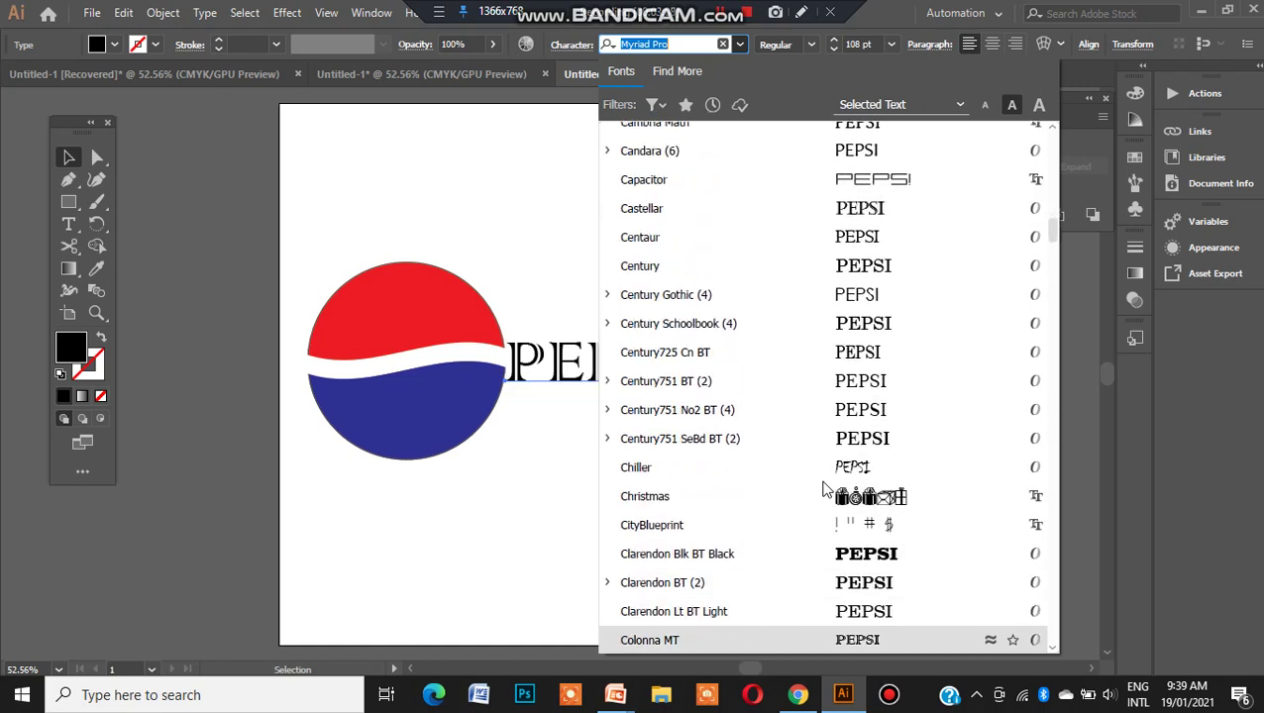
key("Up")
key("Up")
key("Up")
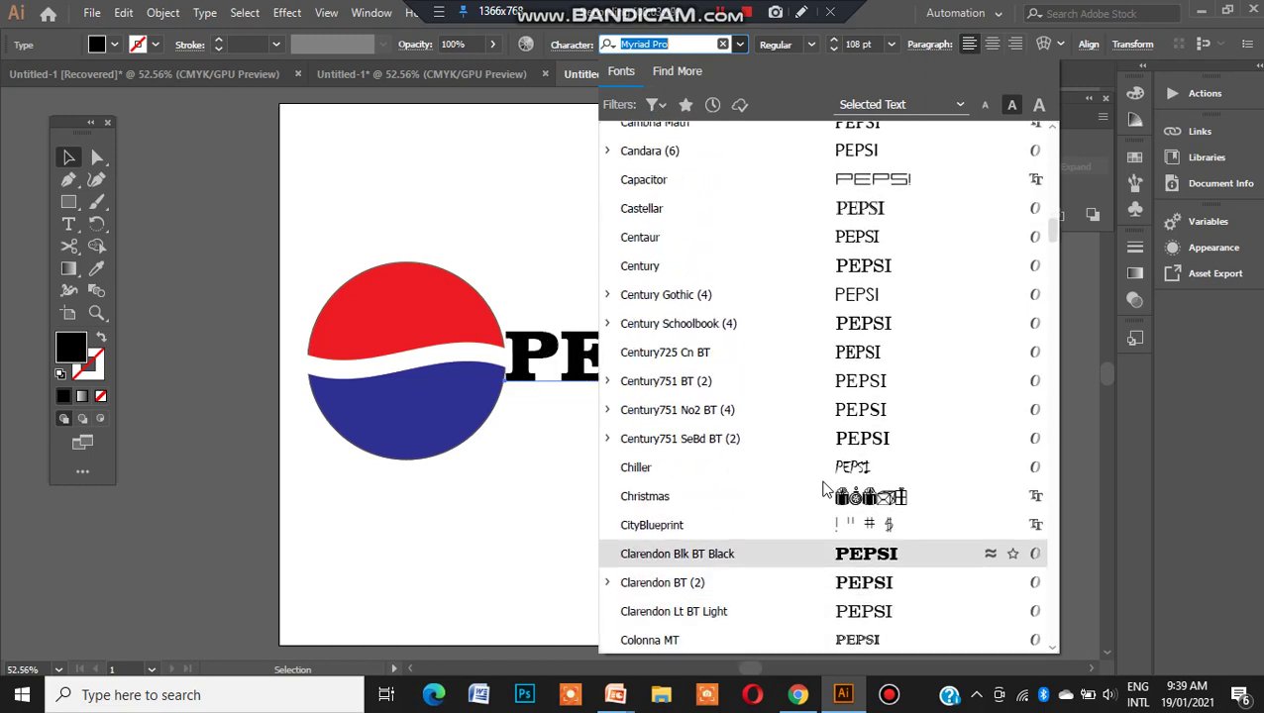
left_click(829, 552)
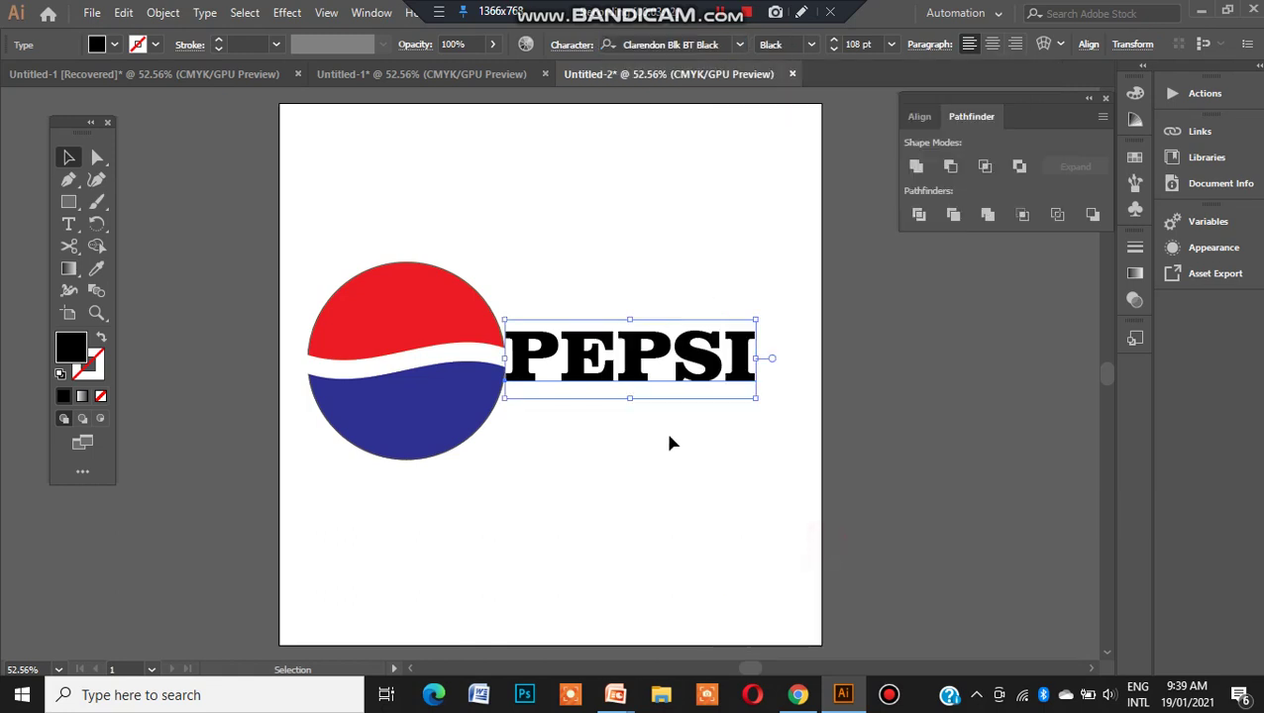
Fill the PEPSI text with the CMYK Blue swatch.
left_click(116, 44)
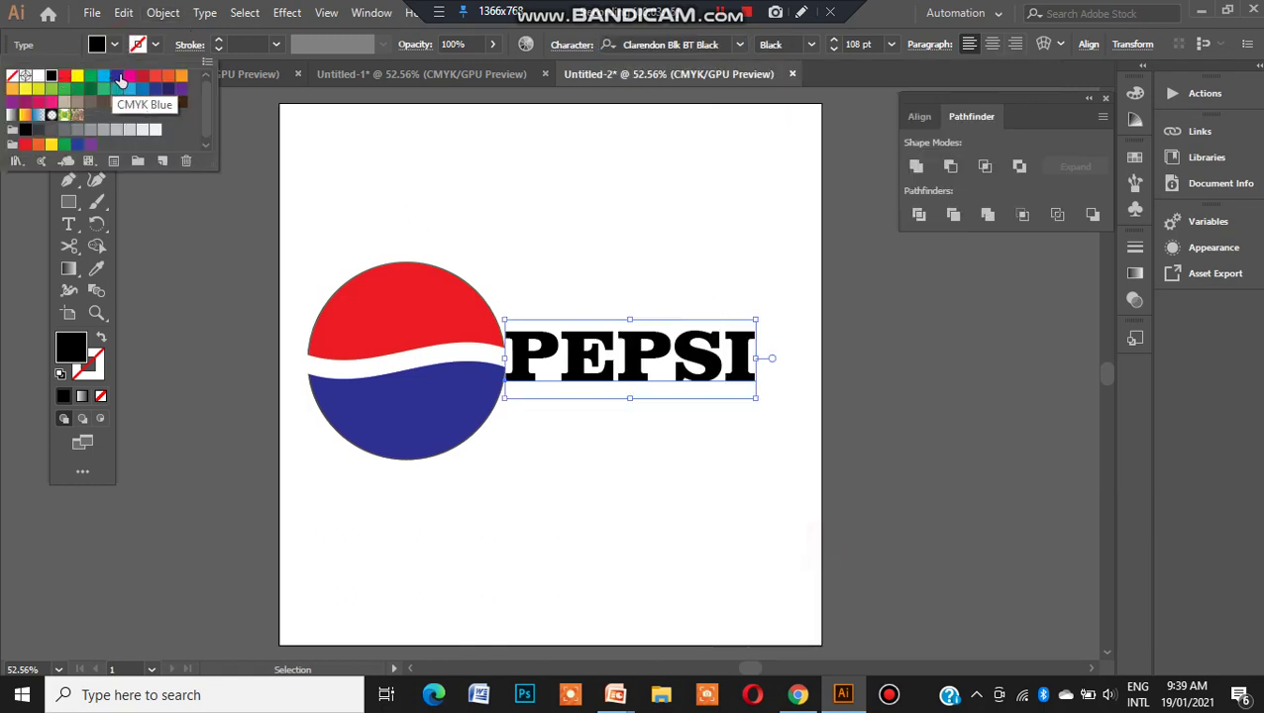
left_click(120, 78)
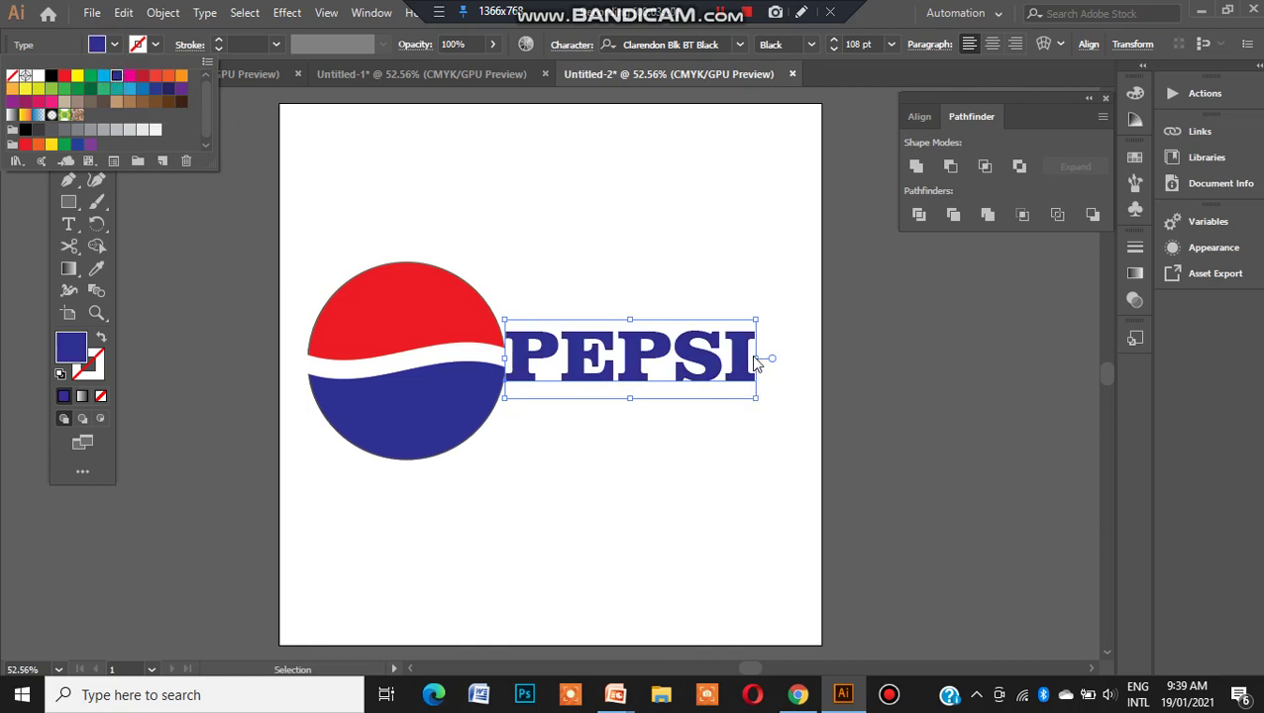
left_click(763, 404)
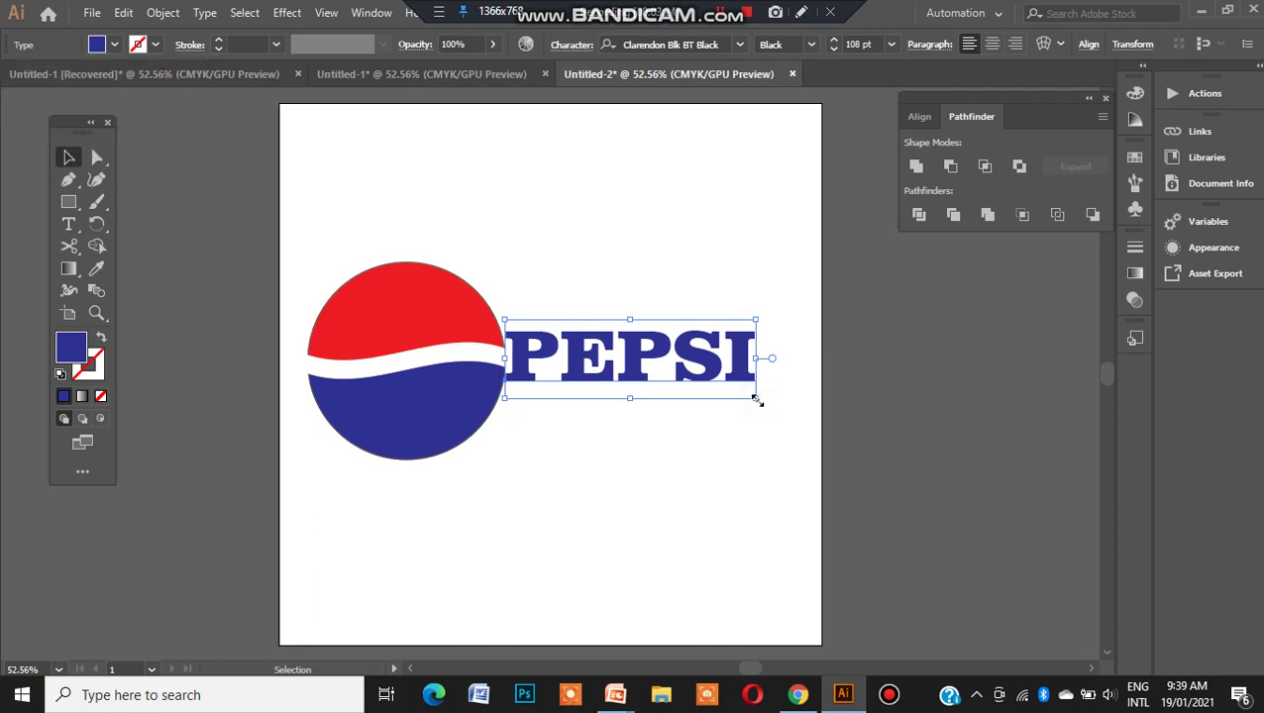
Shrink the PEPSI text to about 84 pt and position it just beside the circle at the white band's height.
left_click_drag(757, 400, 728, 391)
mouse_move(616, 368)
left_mouse_down()
mouse_move(626, 364)
mouse_move(543, 362)
mouse_move(600, 370)
left_mouse_up()
left_click(602, 436)
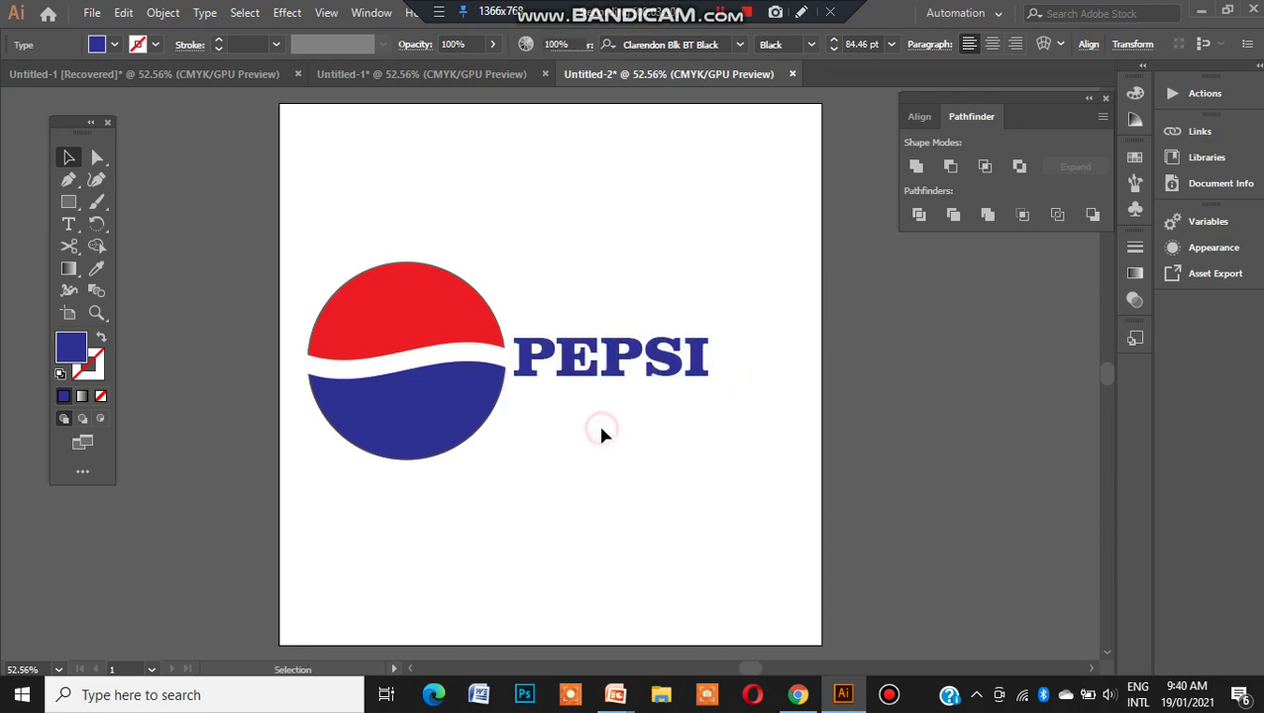
Group the circle emblem with the PEPSI text and move the group slightly up and to the right on the artboard.
left_click(466, 363)
left_click(494, 360, "shift")
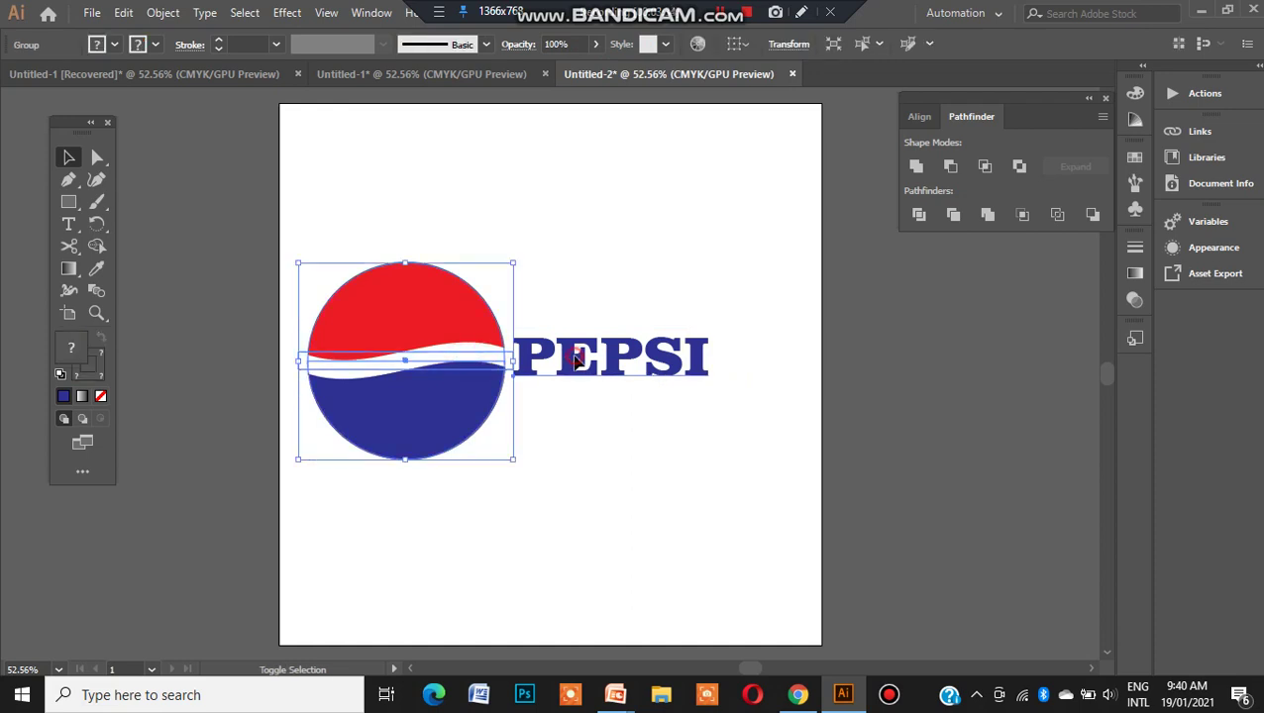
left_click(578, 364, "shift")
left_click(164, 14)
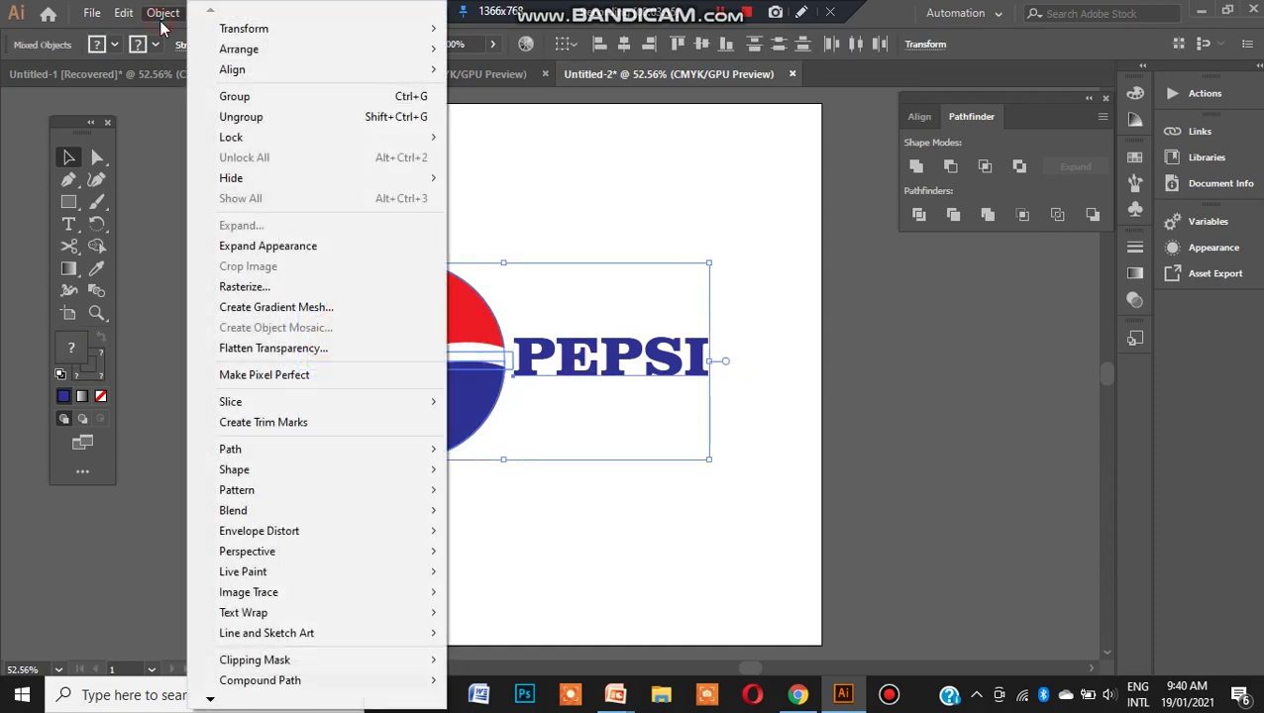
left_click(251, 96)
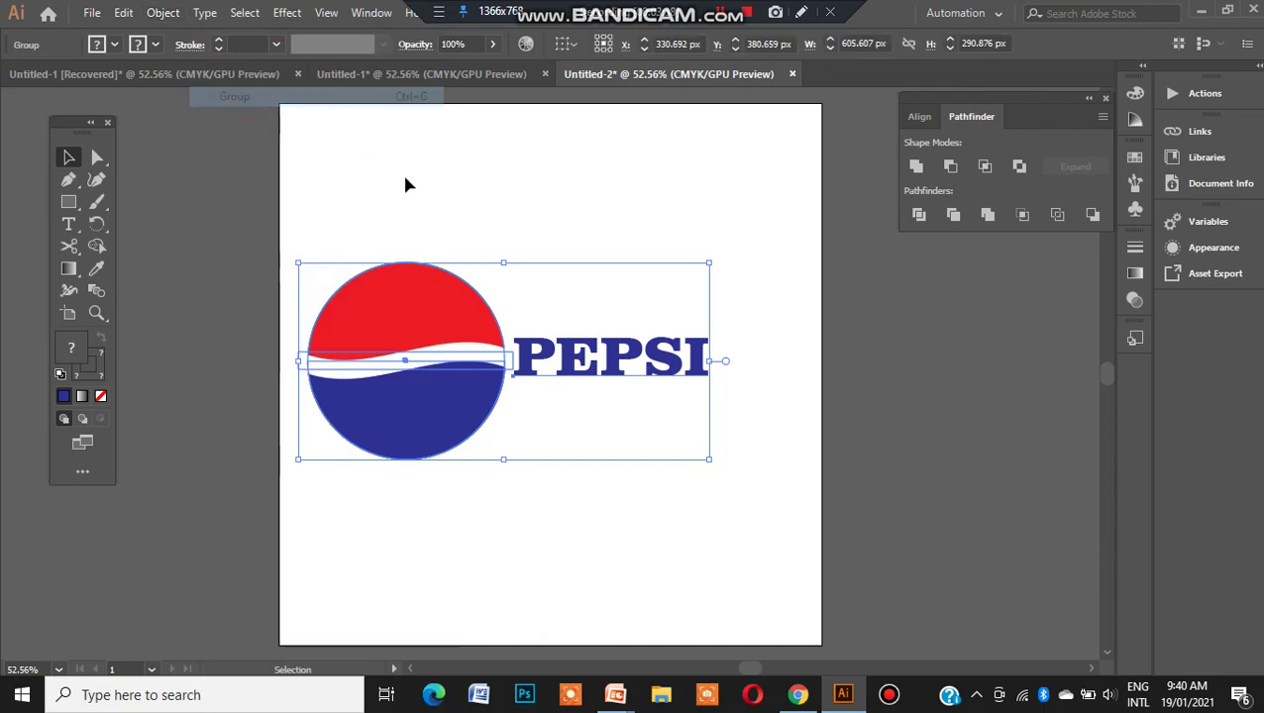
left_click(448, 196)
left_click_drag(445, 313, 460, 279)
left_click(474, 198)
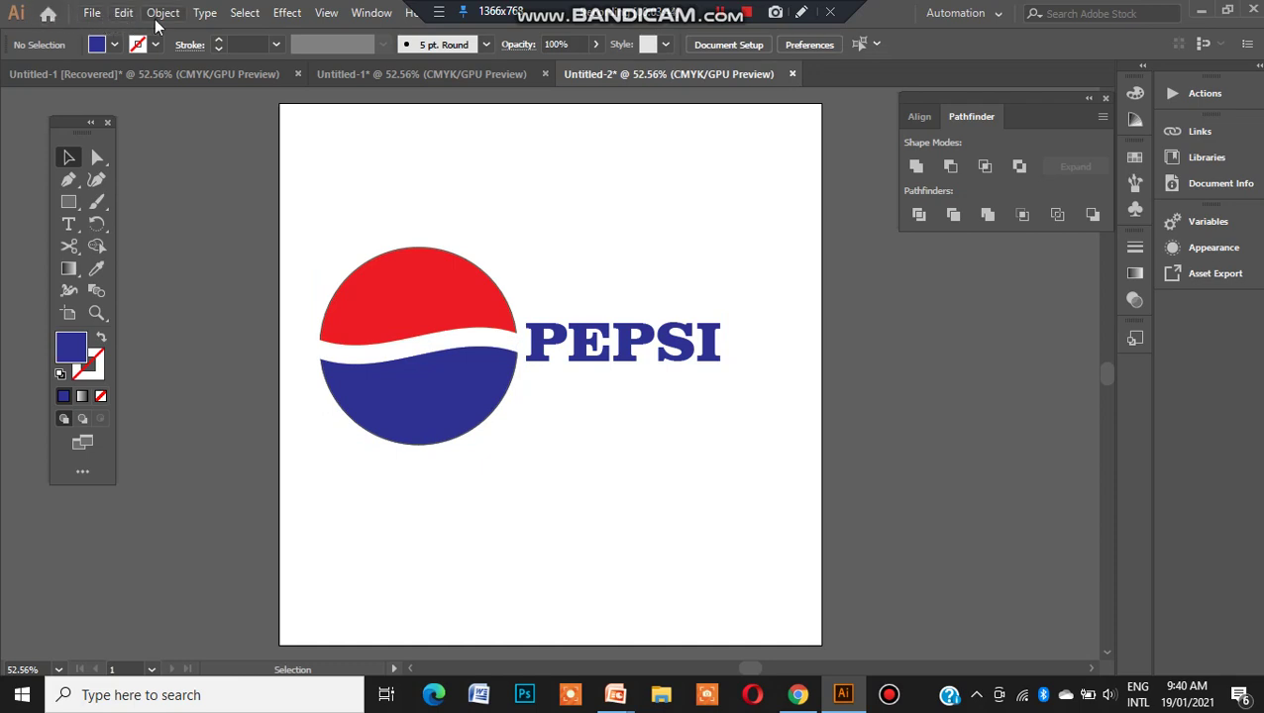
Export the logo to the Desktop as JPEG Untitled-2, replacing the existing file, with CMYK color, maximum quality 10 and 300 ppi.
left_click(89, 13)
left_click(116, 353)
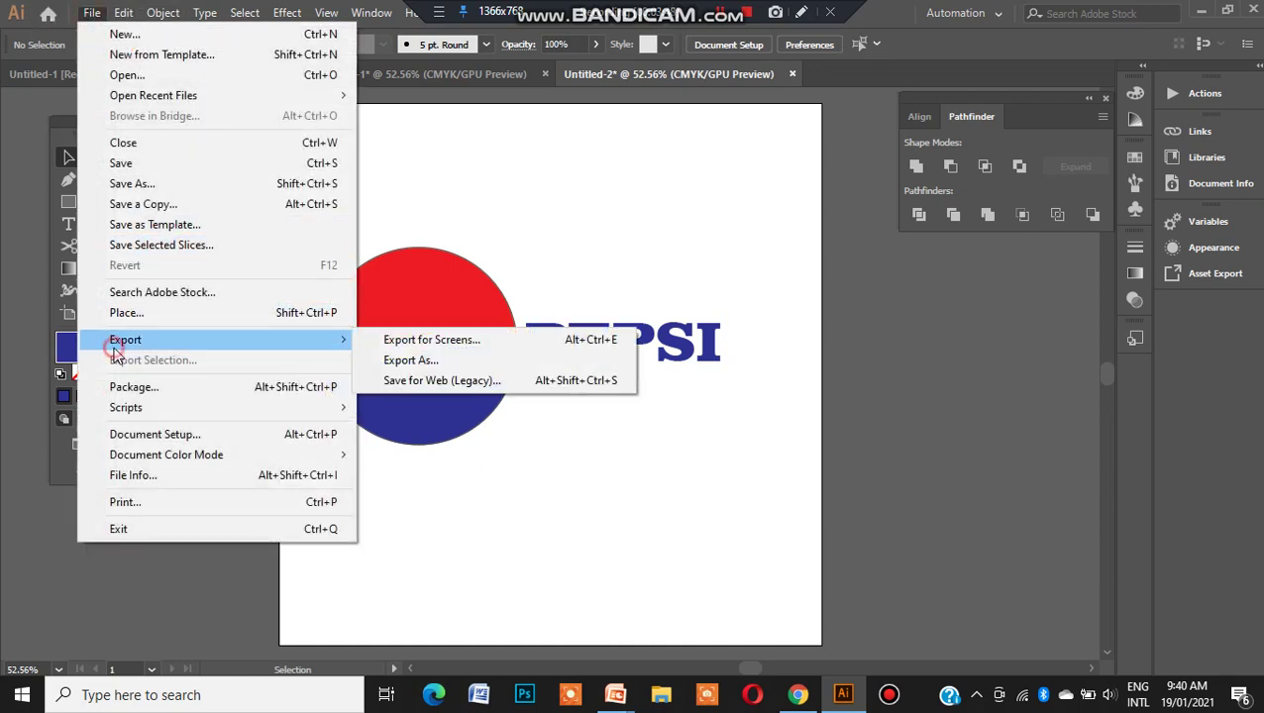
left_click(397, 360)
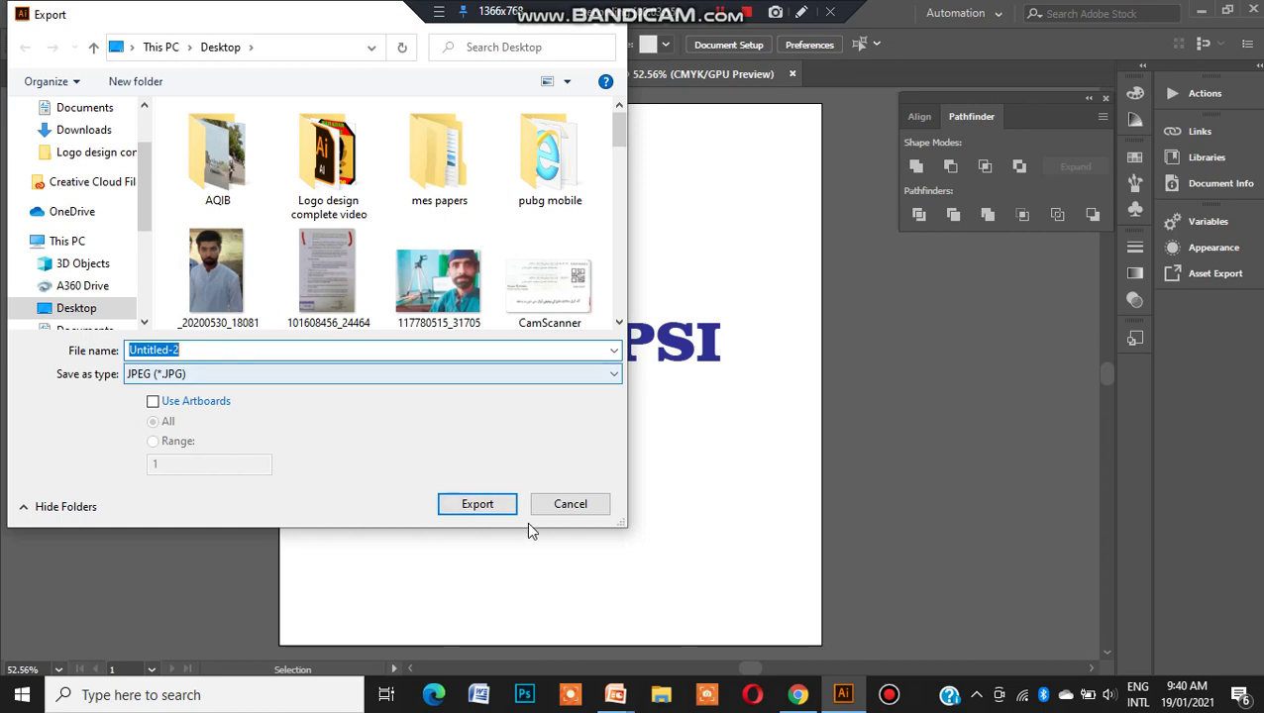
left_click(490, 510)
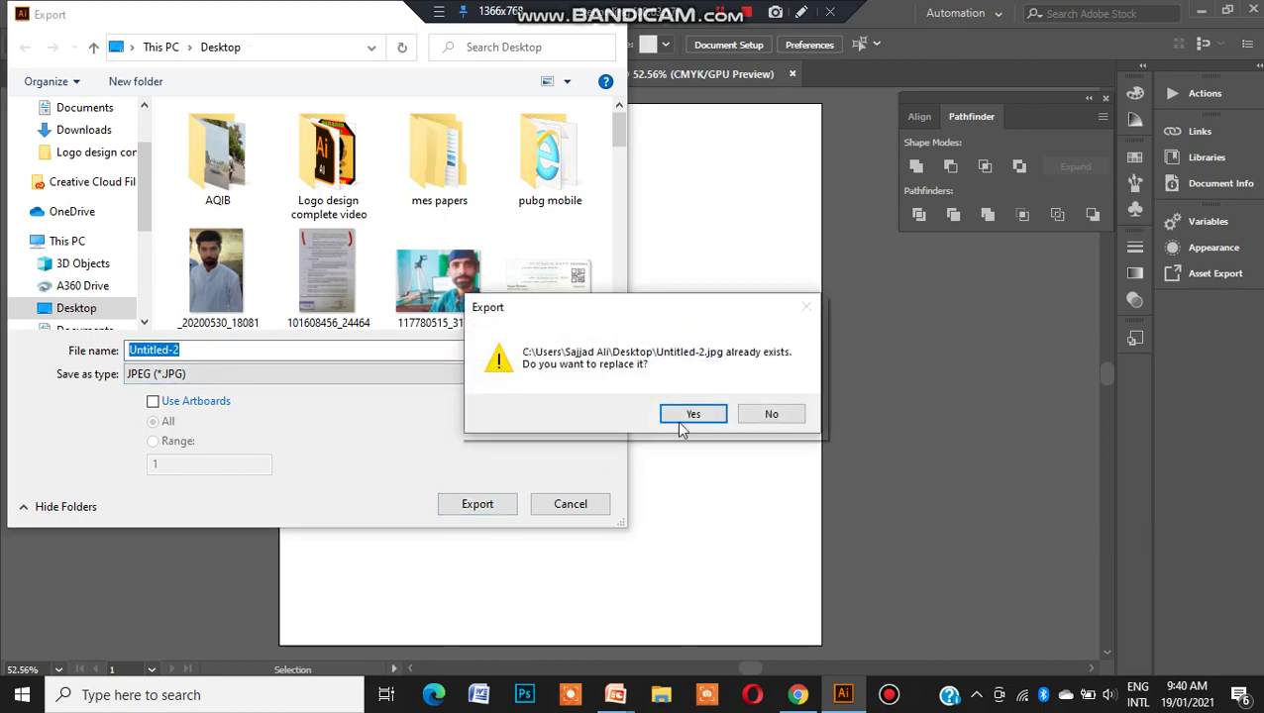
left_click(695, 416)
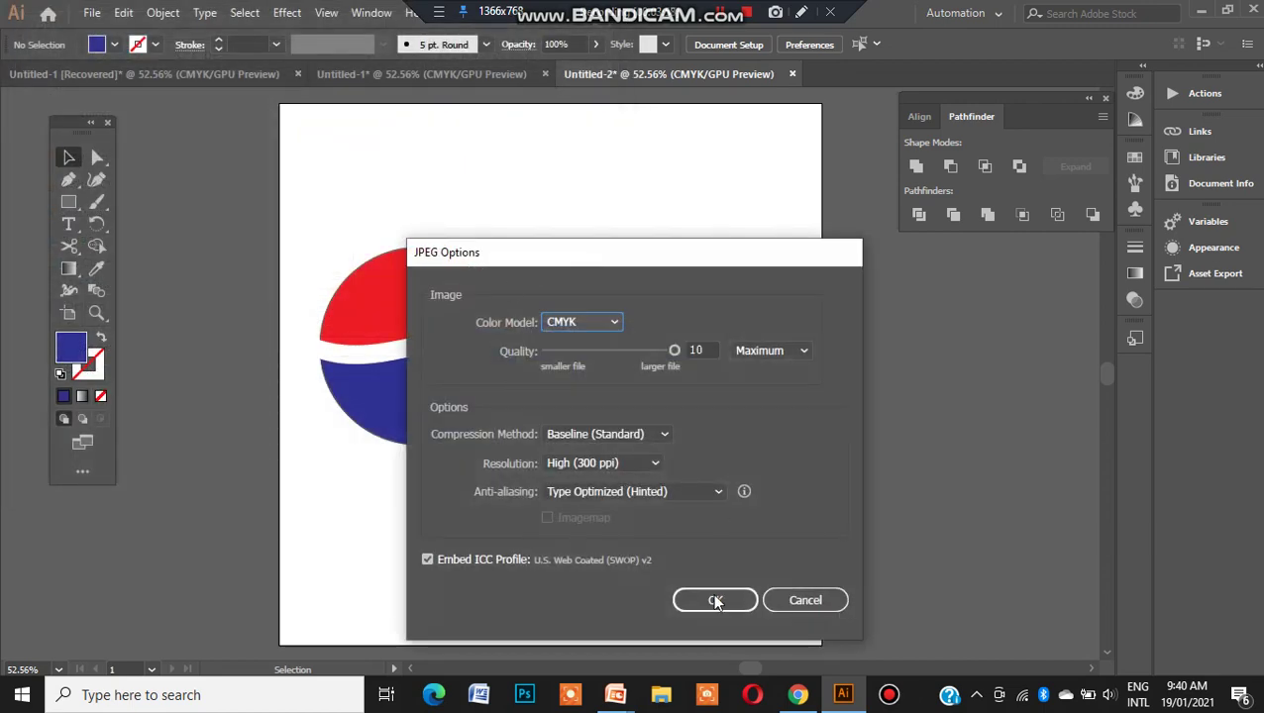
left_click(717, 600)
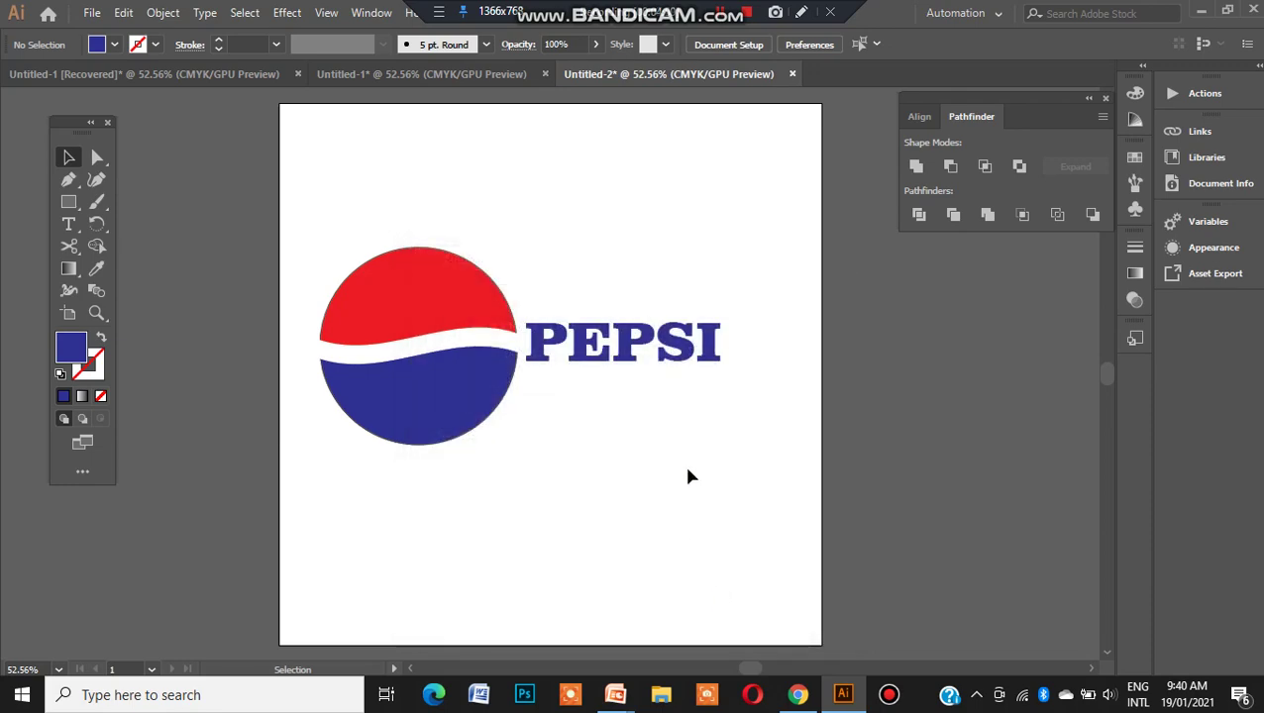